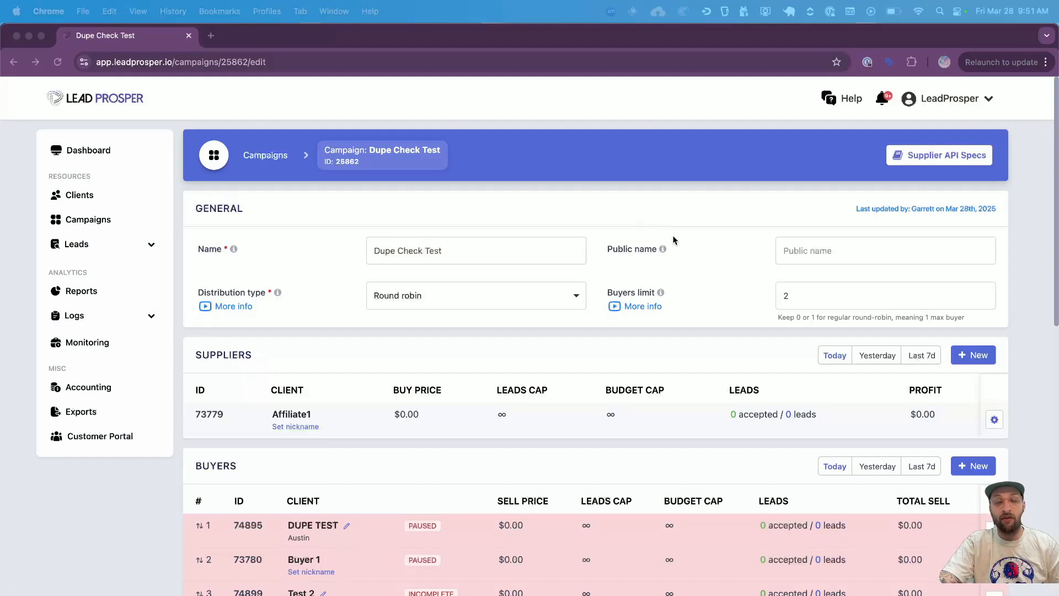
Switch to Postman, send the check_number POST request with the phone number already in the body, and read the response message
{"action": "scroll", "coordinate": [712, 337], "scroll_direction": "down", "scroll_amount": 2}
{"action": "scroll", "coordinate": [712, 338], "scroll_direction": "down", "scroll_amount": 1}
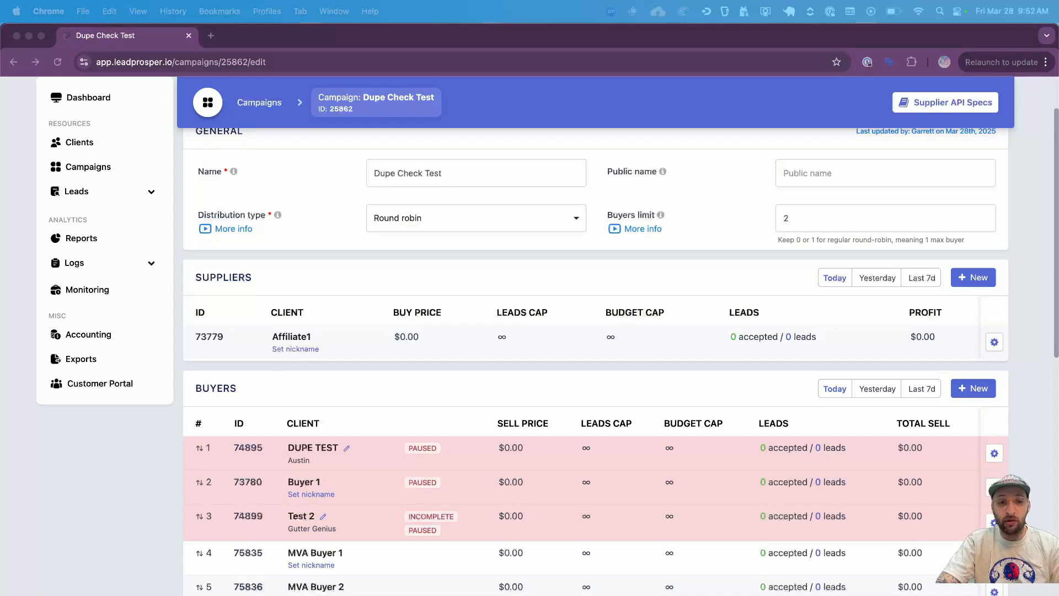
{"action": "key", "text": "super+Tab"}
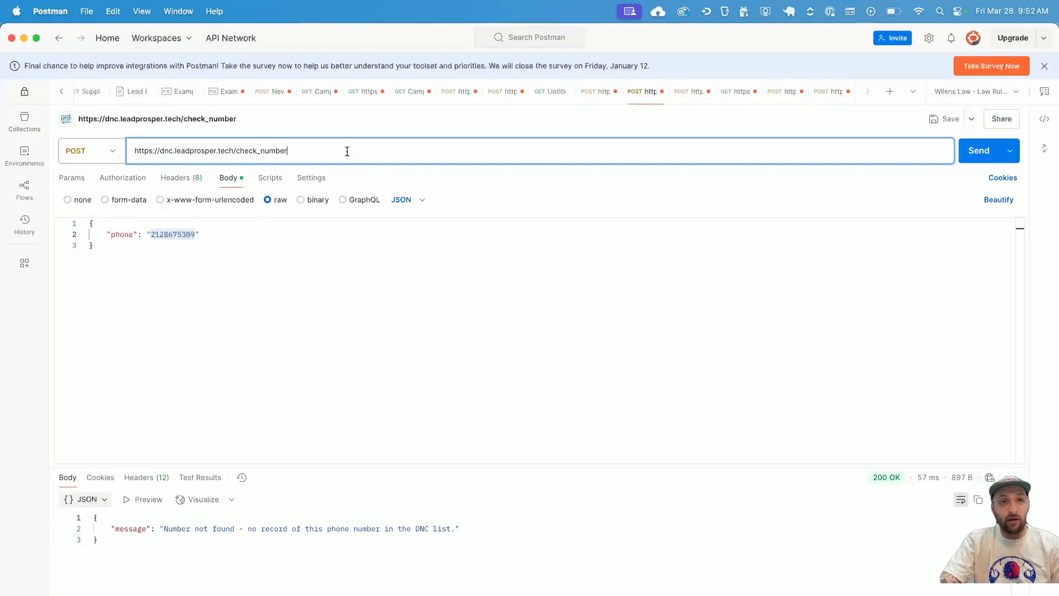
{"action": "left_click", "coordinate": [220, 246]}
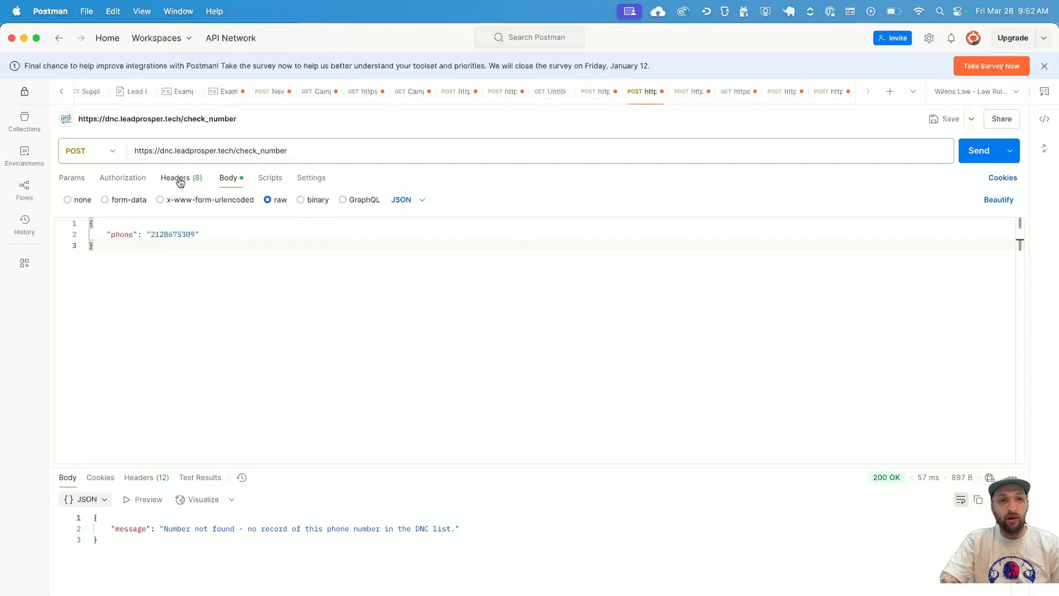
{"action": "double_click", "coordinate": [152, 235]}
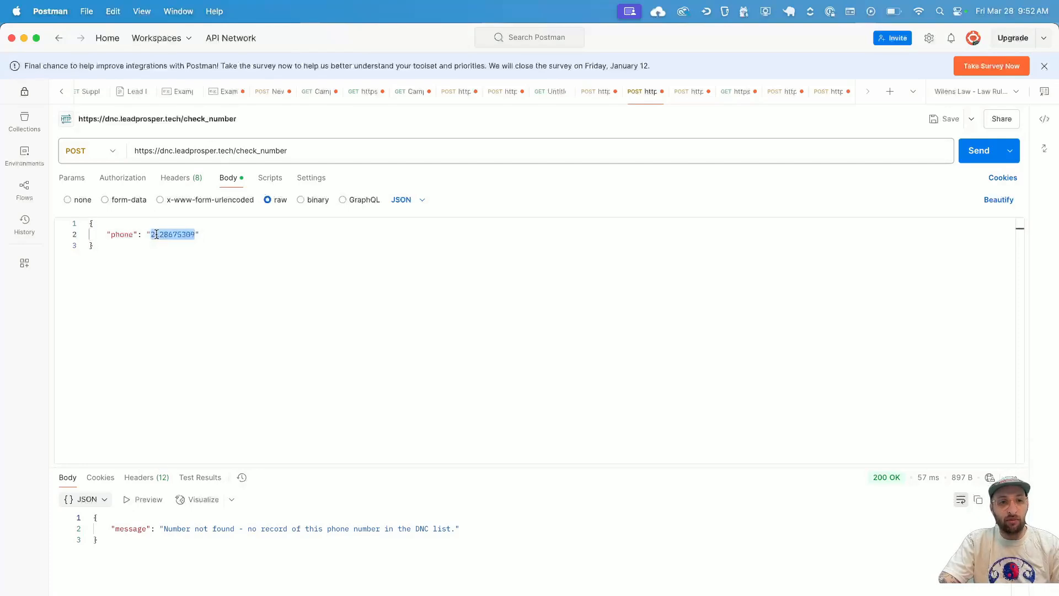
{"action": "left_click", "coordinate": [980, 150]}
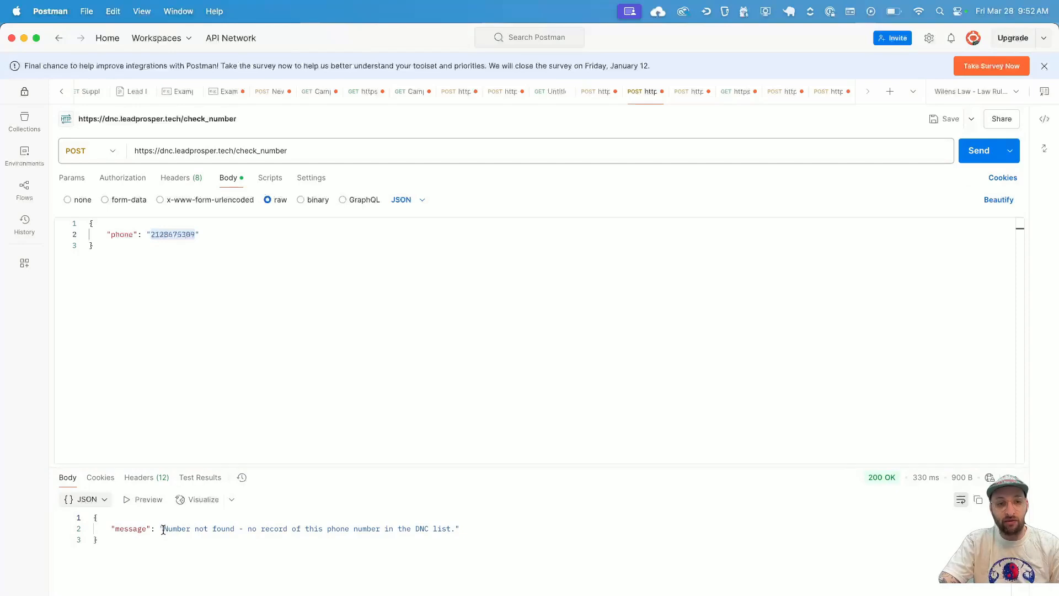
{"action": "left_click_drag", "start_coordinate": [163, 528], "coordinate": [232, 529]}
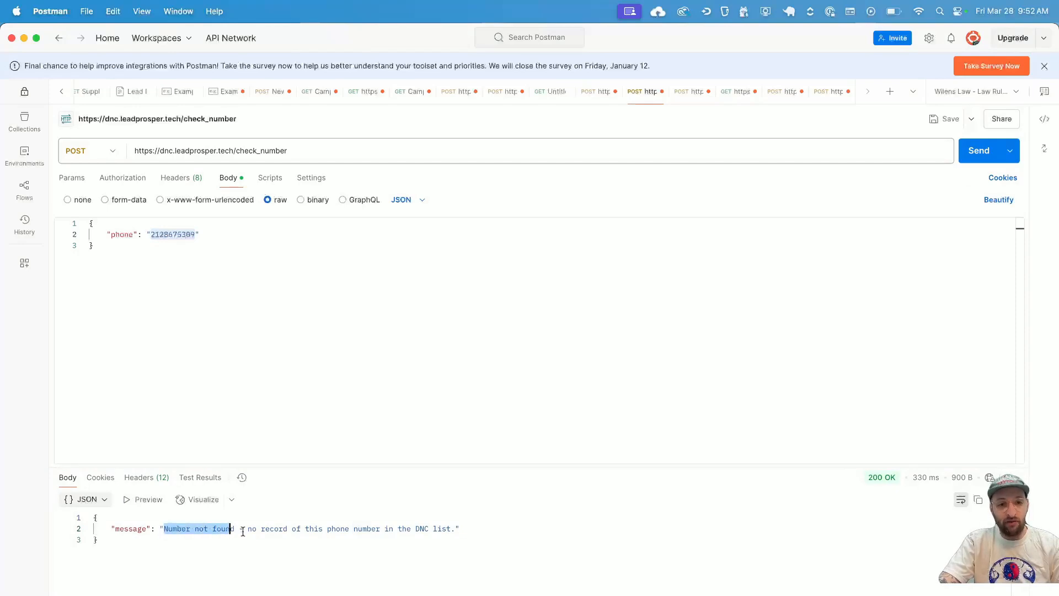
{"action": "double_click", "coordinate": [252, 530]}
{"action": "left_click", "coordinate": [257, 530]}
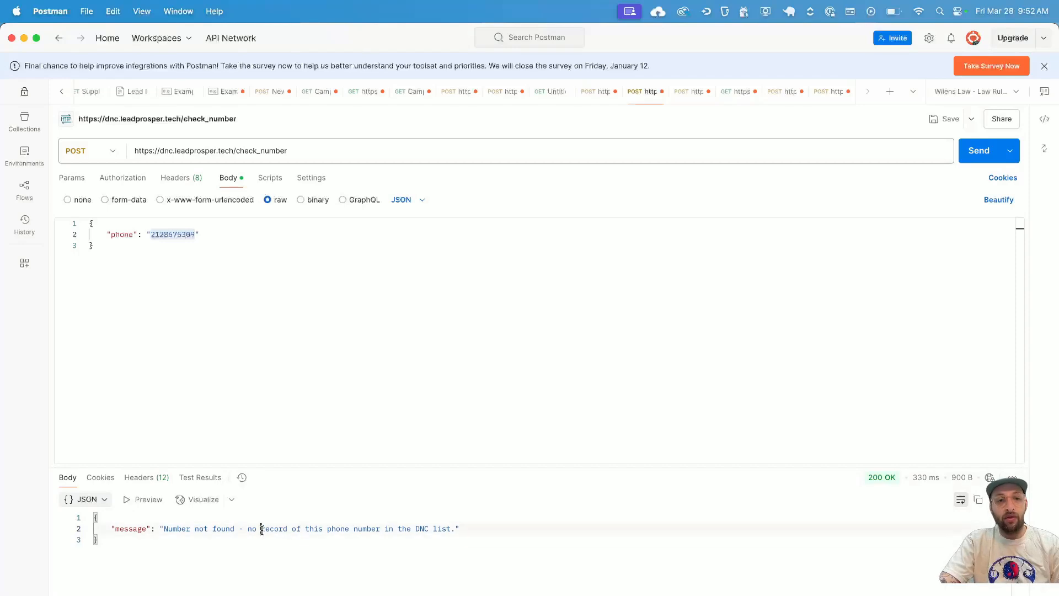
{"action": "double_click", "coordinate": [263, 529]}
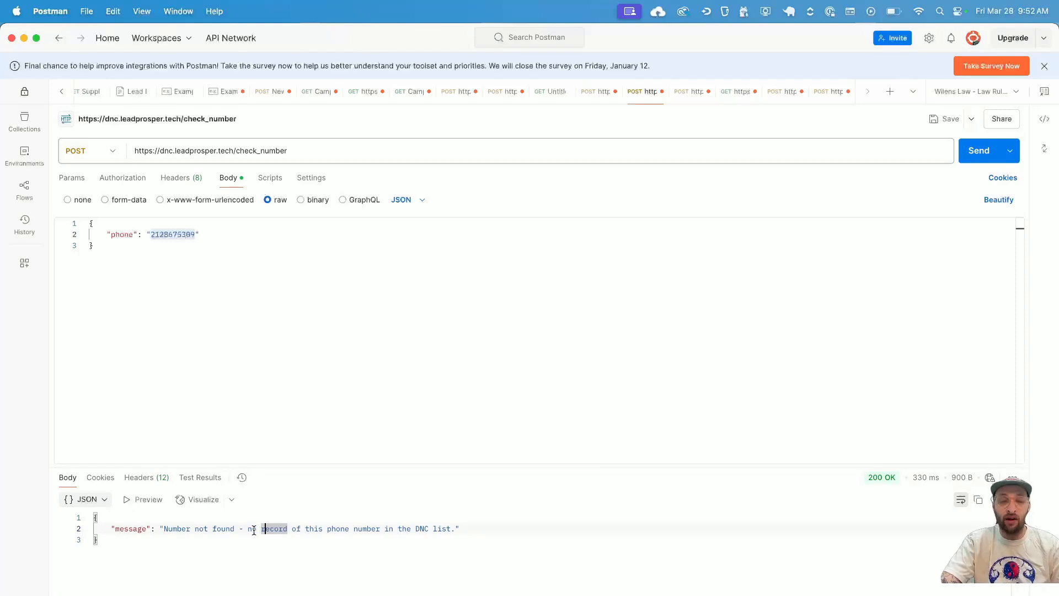
Change the area code of the phone number in the request body to 954 and send the check_number request again
{"action": "double_click", "coordinate": [163, 234]}
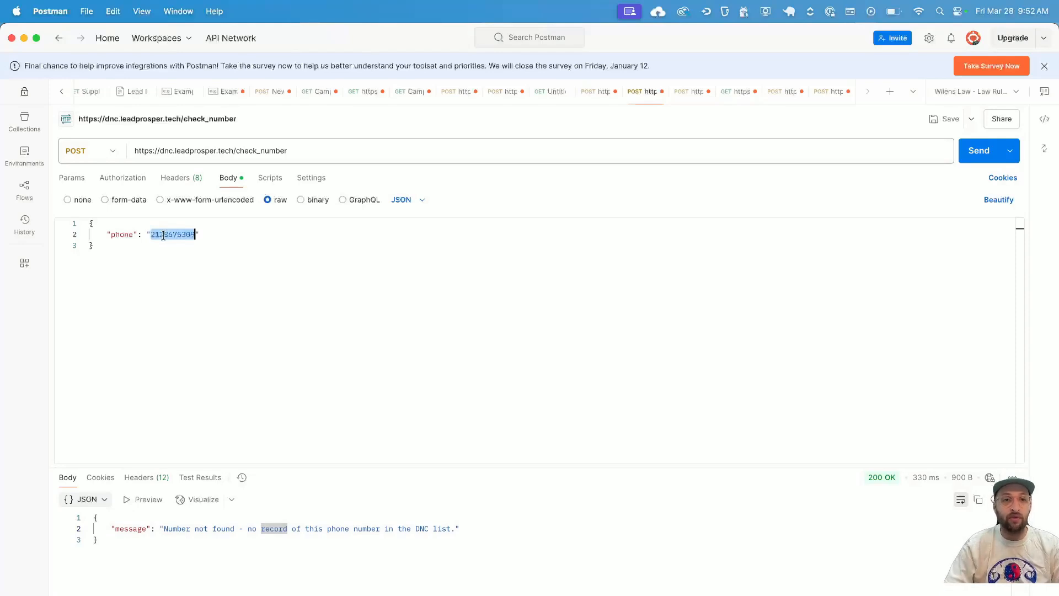
{"action": "left_click", "coordinate": [142, 234]}
{"action": "key", "text": "Right"}
{"action": "key", "text": "Right"}
{"action": "key", "text": "BackSpace"}
{"action": "key", "text": "BackSpace"}
{"action": "key", "text": "BackSpace"}
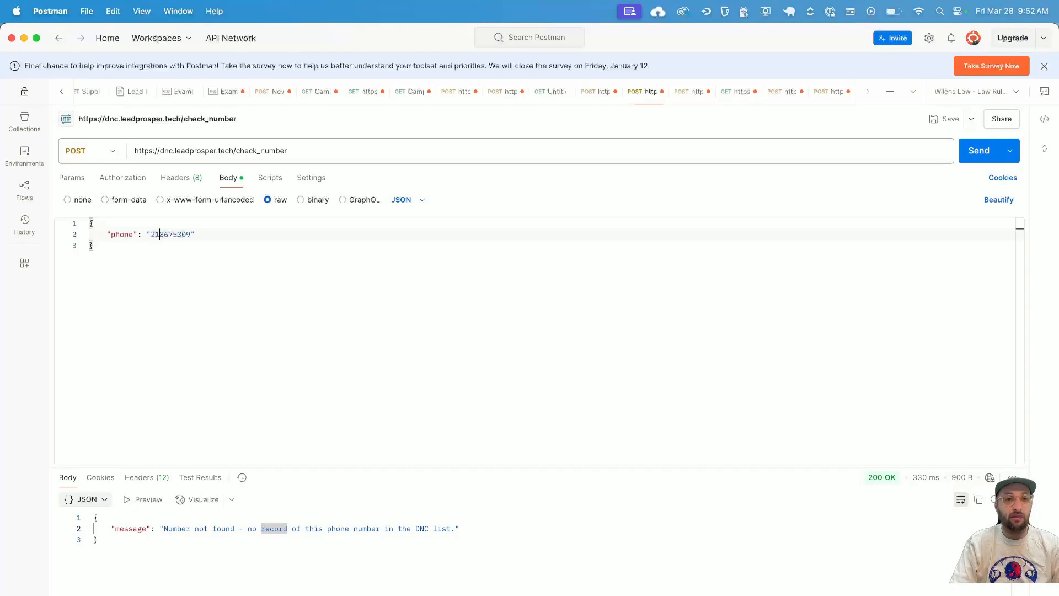
{"action": "type", "text": "954"}
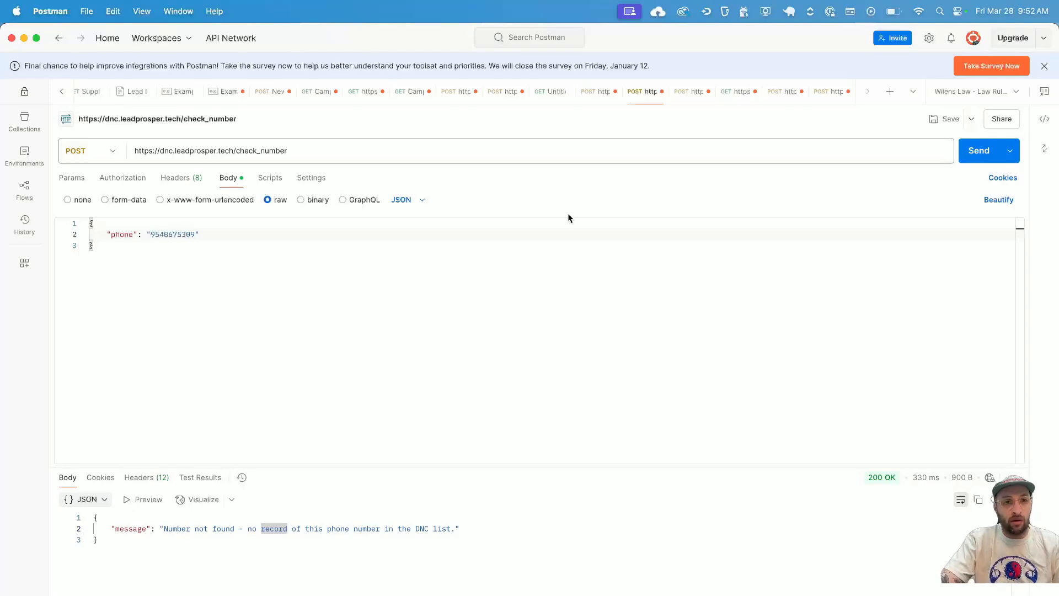
{"action": "left_click", "coordinate": [982, 152]}
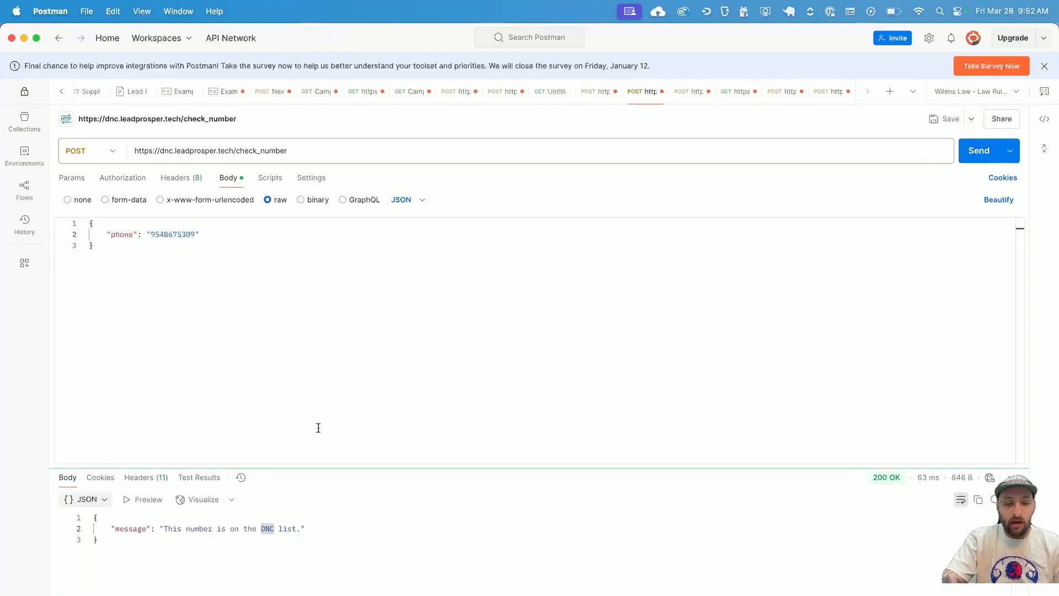
Examine the response message for the edited number together with the request URL and the phone value in the body
{"action": "double_click", "coordinate": [195, 235]}
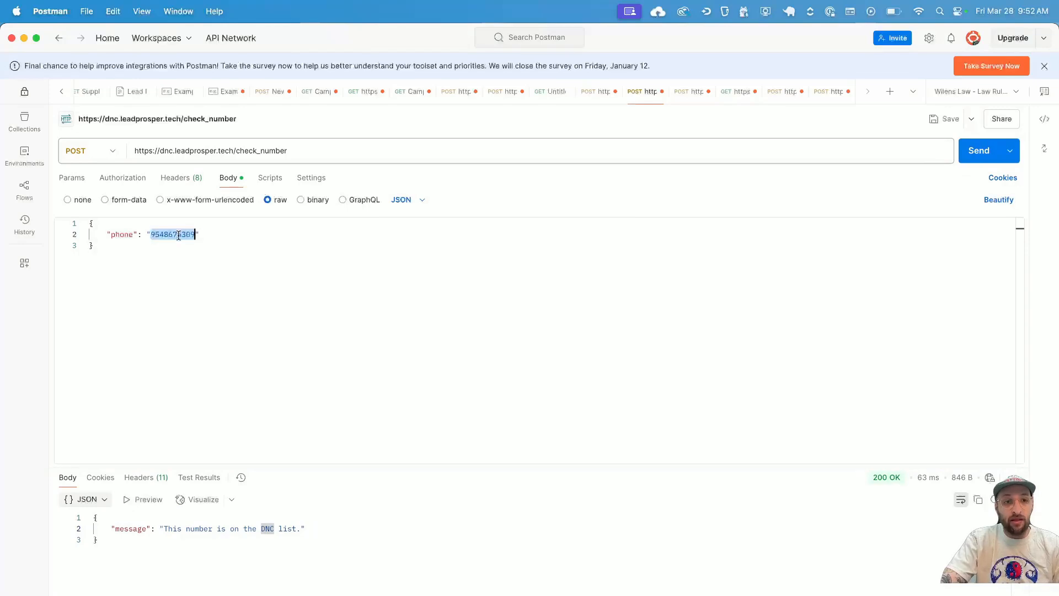
{"action": "double_click", "coordinate": [168, 529]}
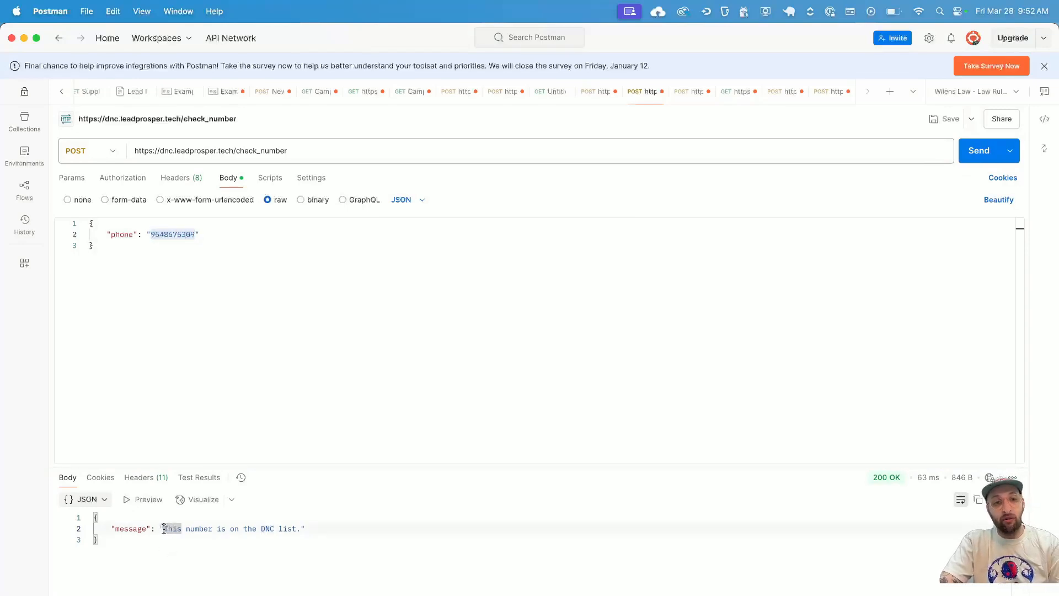
{"action": "double_click", "coordinate": [191, 529]}
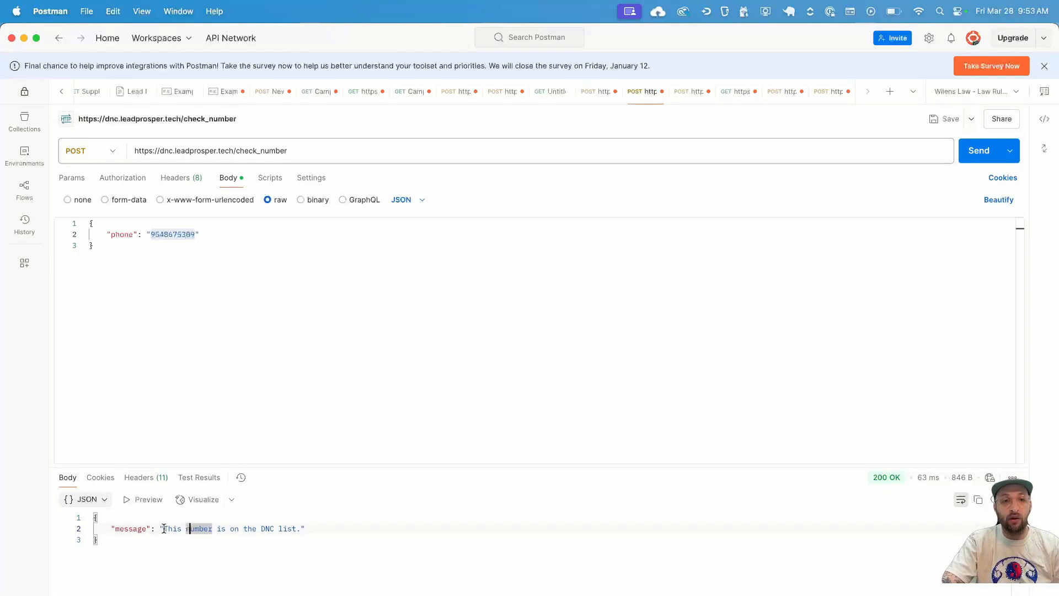
{"action": "left_click_drag", "start_coordinate": [164, 528], "coordinate": [300, 529]}
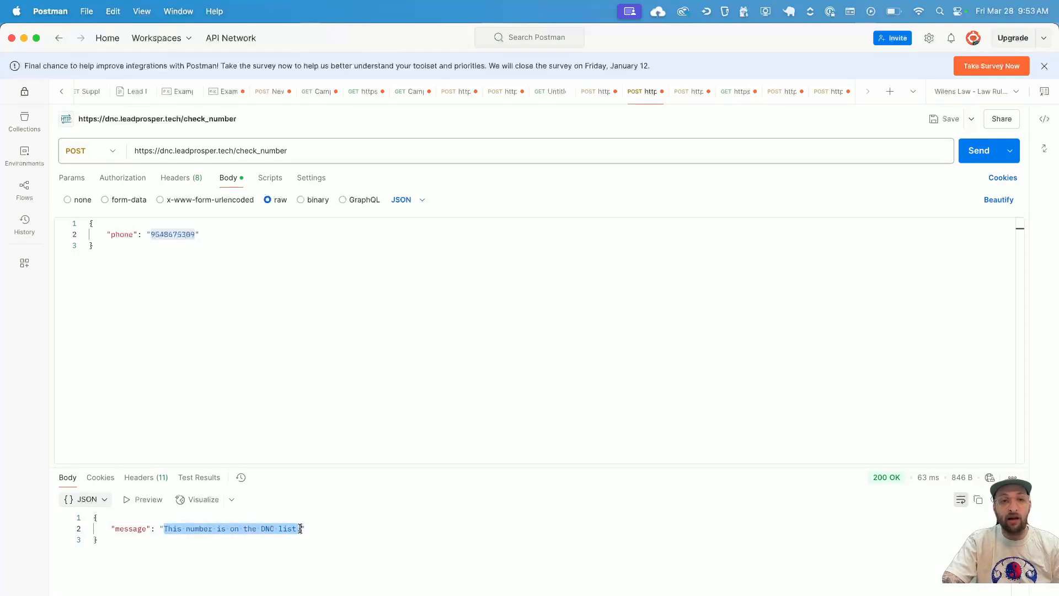
{"action": "right_click", "coordinate": [251, 530]}
{"action": "left_click", "coordinate": [280, 587]}
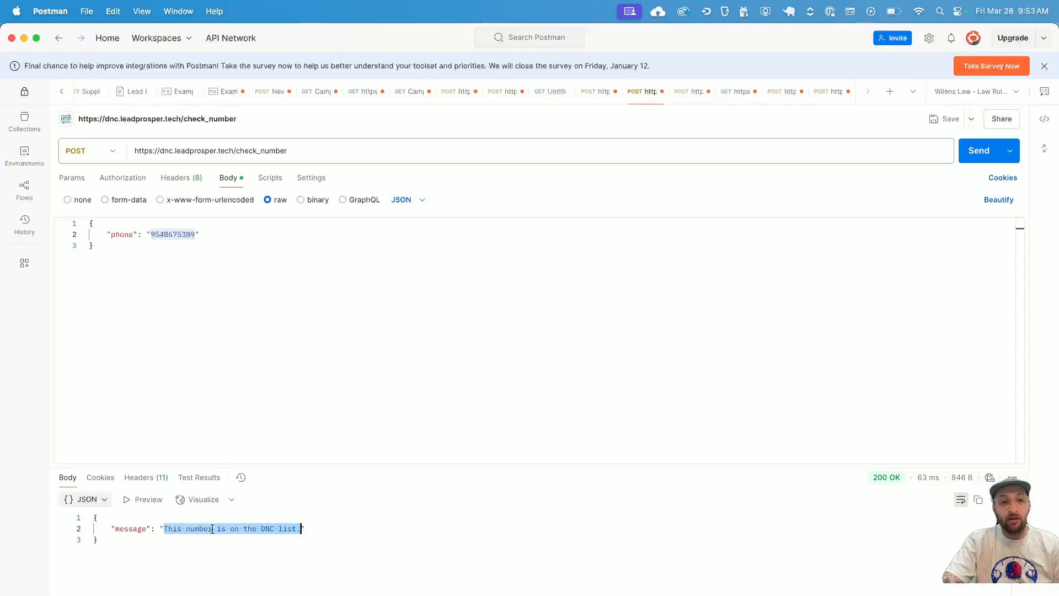
{"action": "left_click_drag", "start_coordinate": [98, 540], "coordinate": [71, 516]}
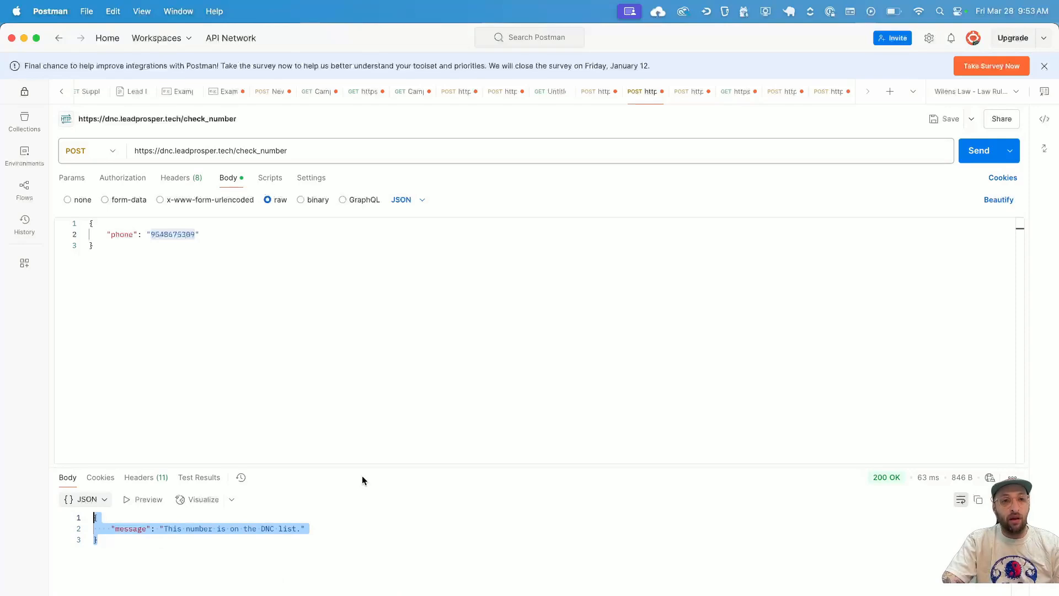
{"action": "triple_click", "coordinate": [193, 157]}
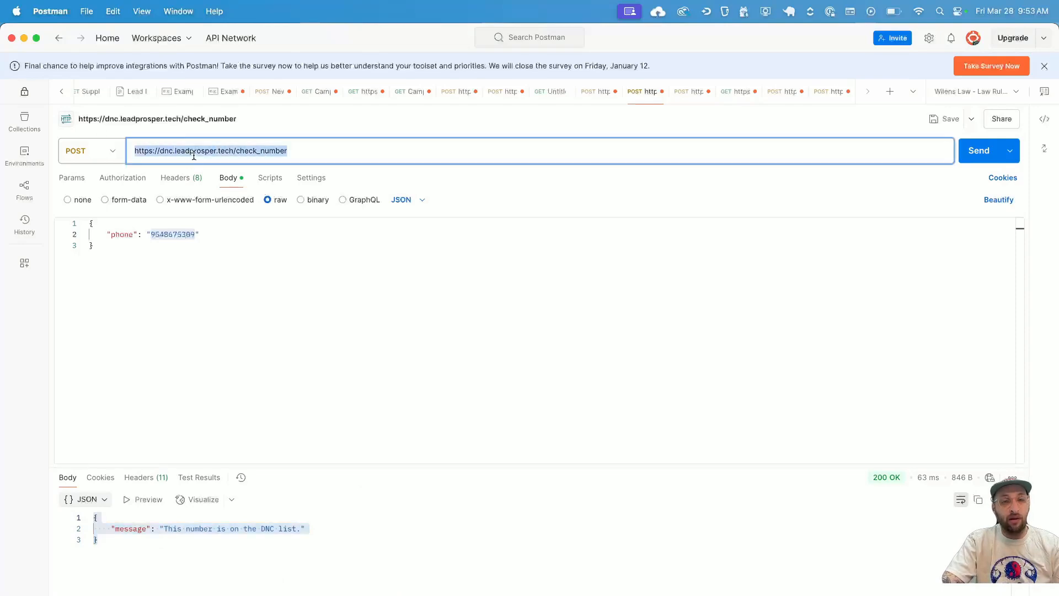
{"action": "double_click", "coordinate": [192, 236]}
{"action": "left_click", "coordinate": [195, 270]}
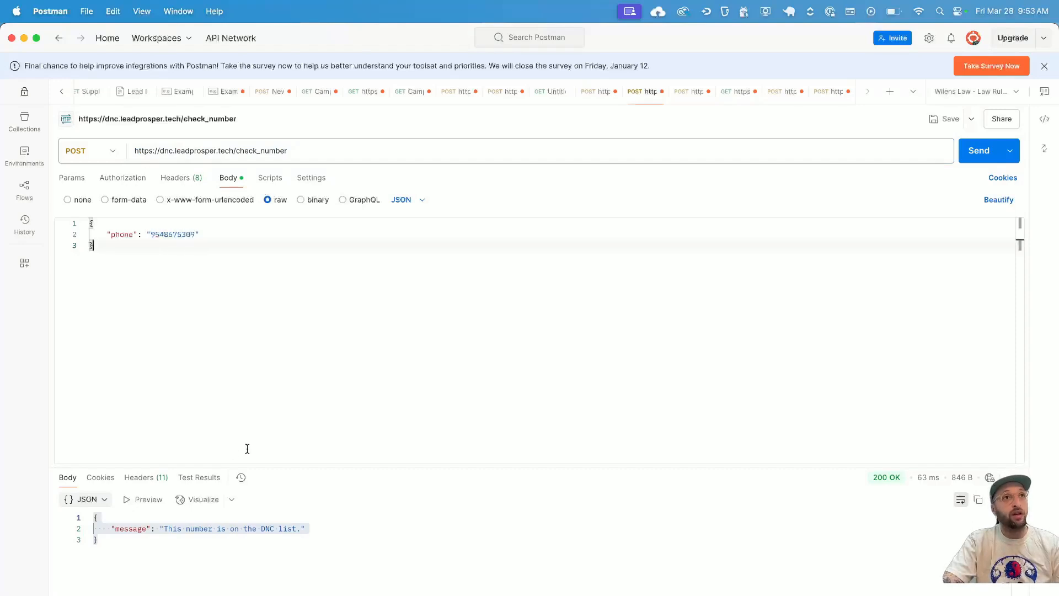
Switch to Chrome and start a new global filter that calls a remote URL in the Dupe Check Test campaign
{"action": "key", "text": "super+Tab"}
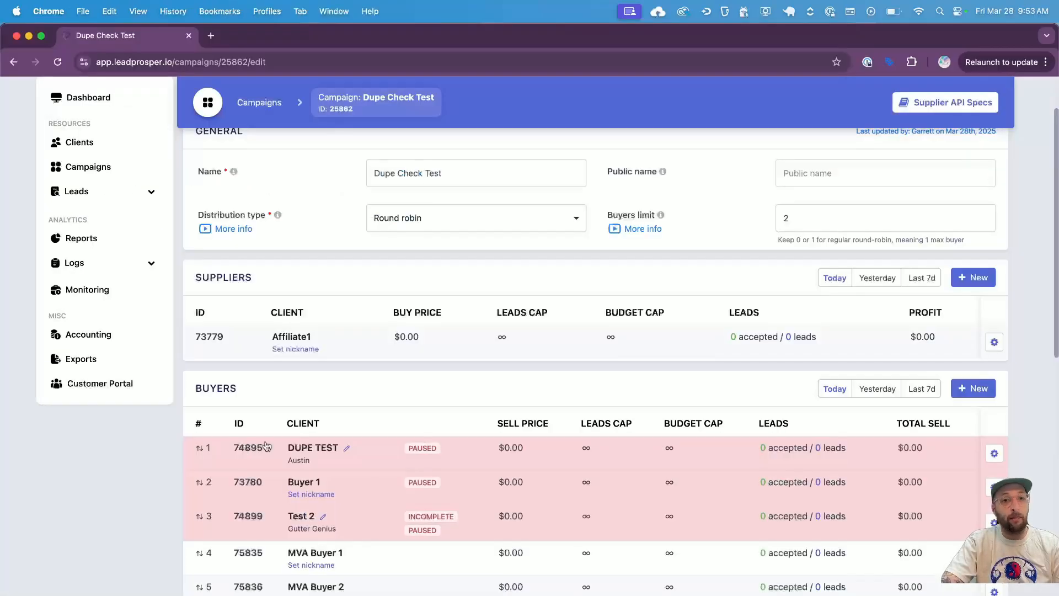
{"action": "scroll", "coordinate": [474, 338], "scroll_direction": "up", "scroll_amount": 1}
{"action": "scroll", "coordinate": [473, 339], "scroll_direction": "up", "scroll_amount": 1}
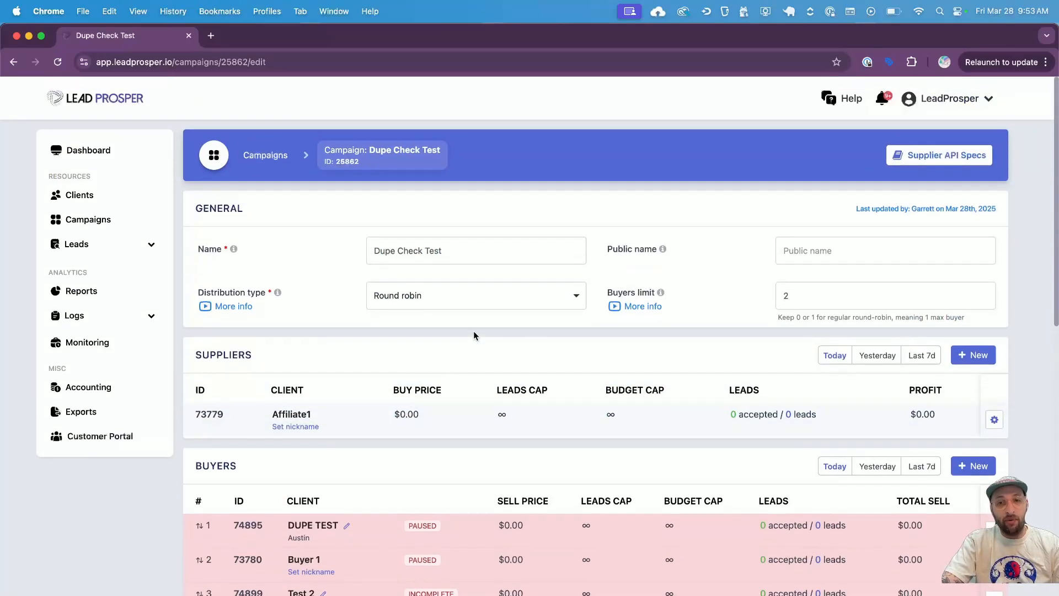
{"action": "scroll", "coordinate": [693, 347], "scroll_direction": "down", "scroll_amount": 15}
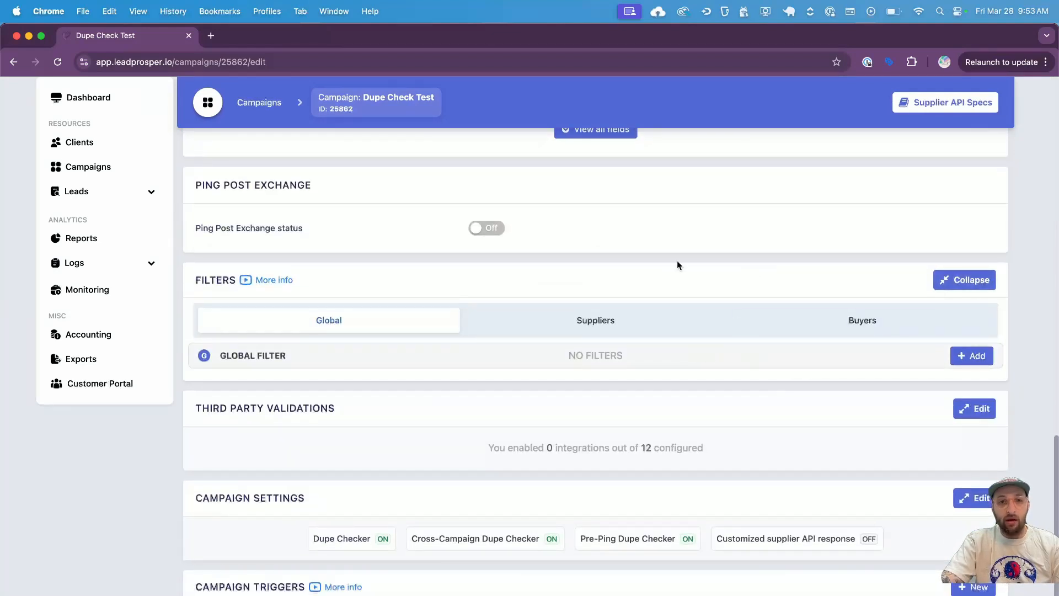
{"action": "left_click", "coordinate": [975, 356]}
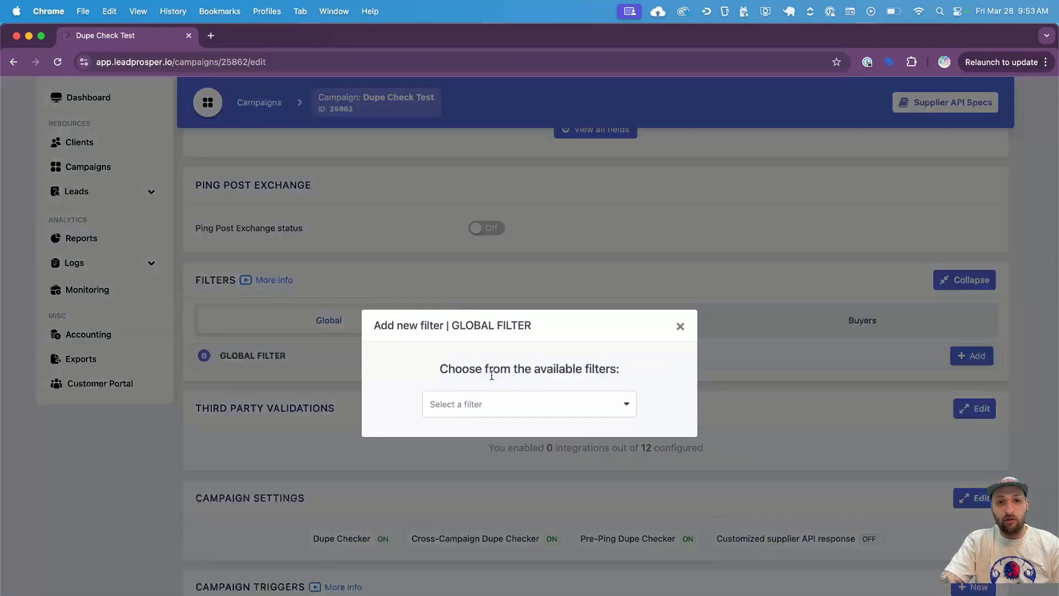
{"action": "left_click", "coordinate": [471, 409]}
{"action": "scroll", "coordinate": [491, 525], "scroll_direction": "down", "scroll_amount": 5}
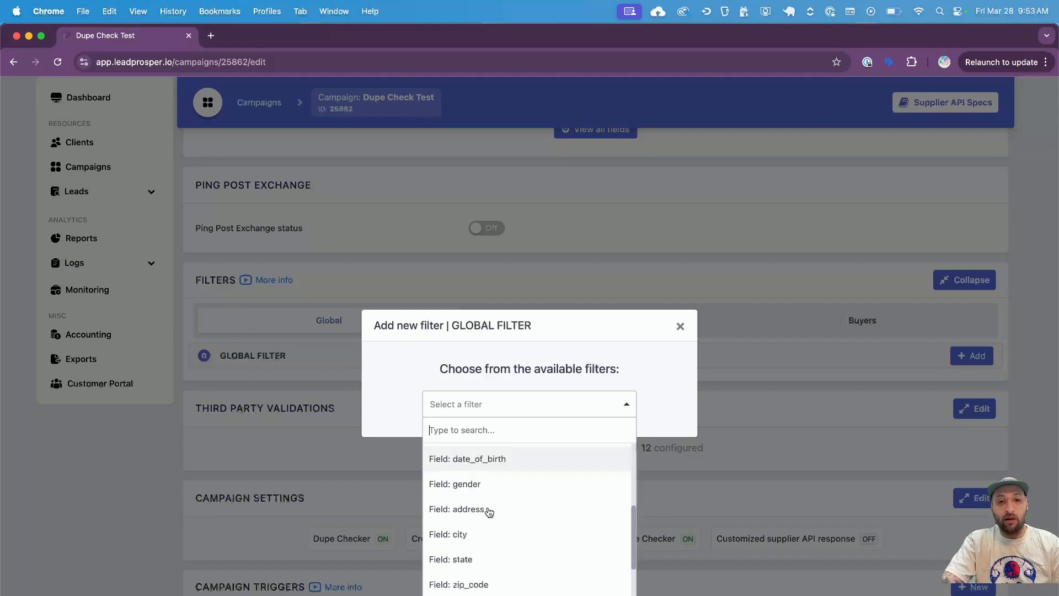
{"action": "left_click", "coordinate": [507, 594]}
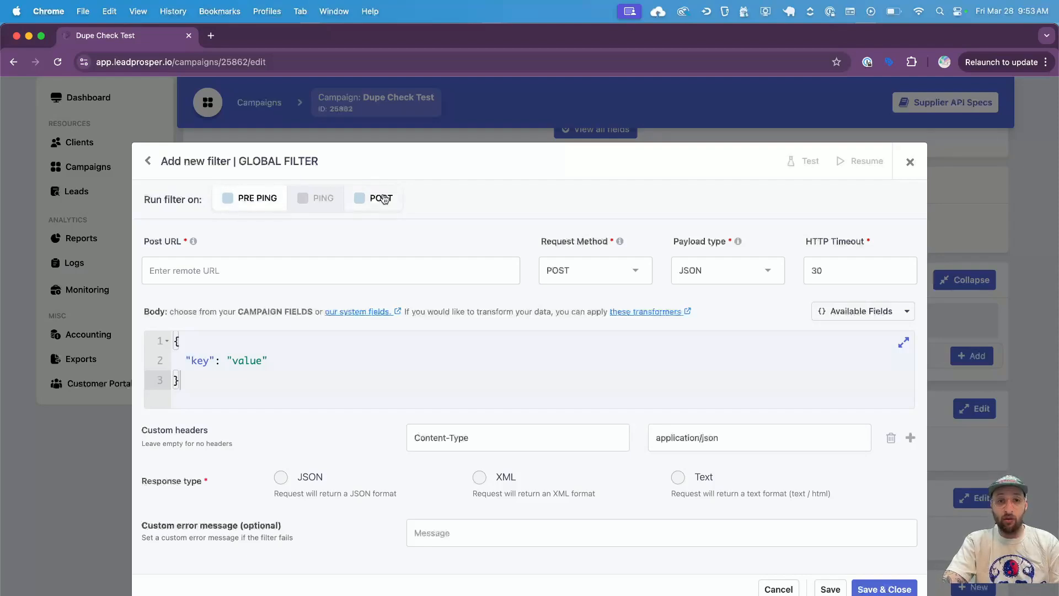
Set the new global filter to run on both PRE PING and POST
{"action": "left_click", "coordinate": [273, 203]}
{"action": "left_click", "coordinate": [389, 204]}
{"action": "left_click", "coordinate": [237, 208]}
{"action": "left_click", "coordinate": [392, 207]}
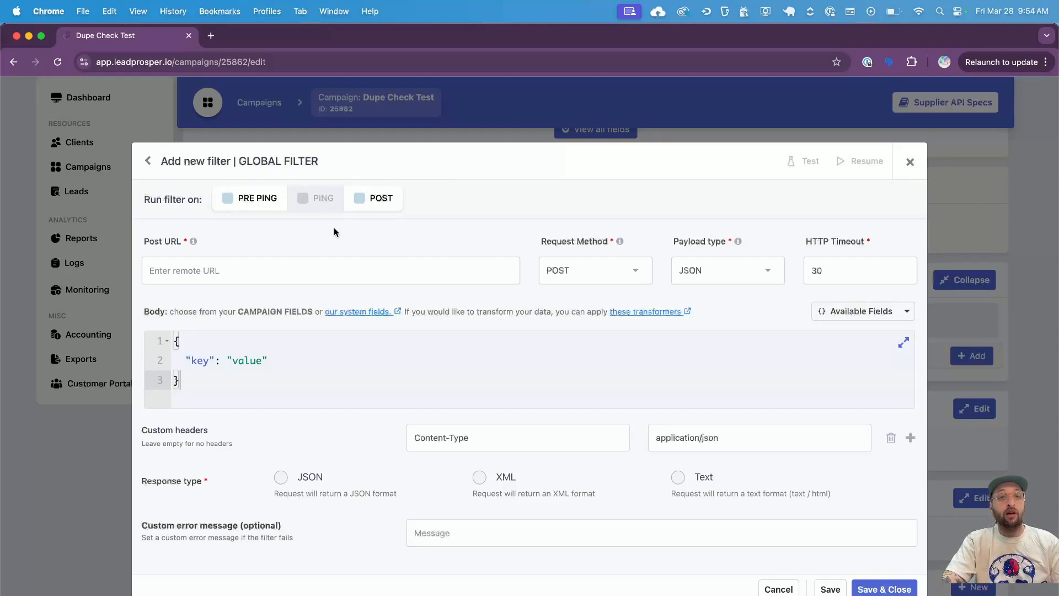
{"action": "left_click", "coordinate": [272, 200]}
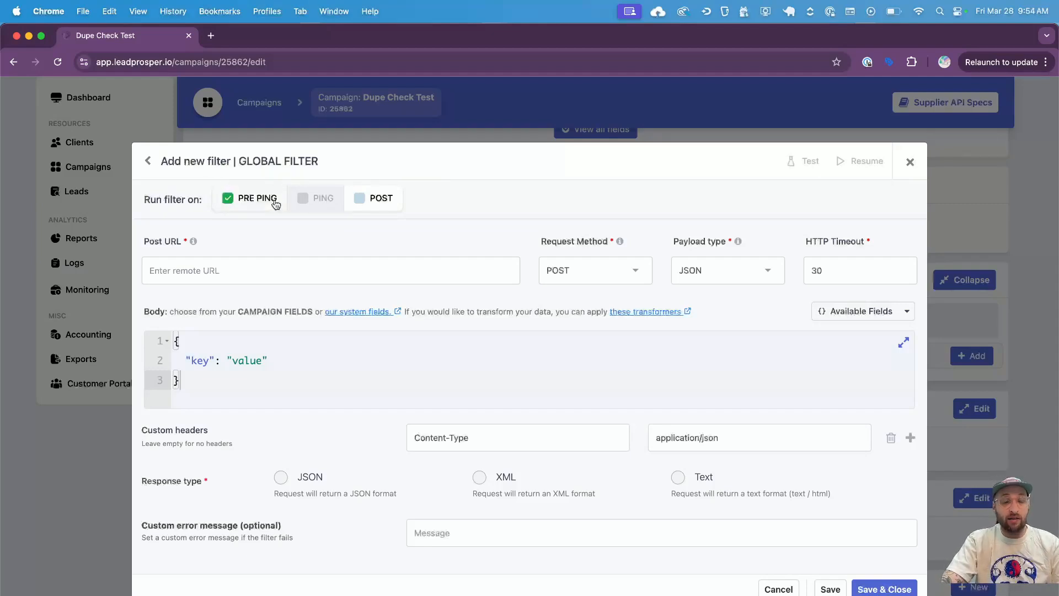
{"action": "left_click", "coordinate": [373, 204]}
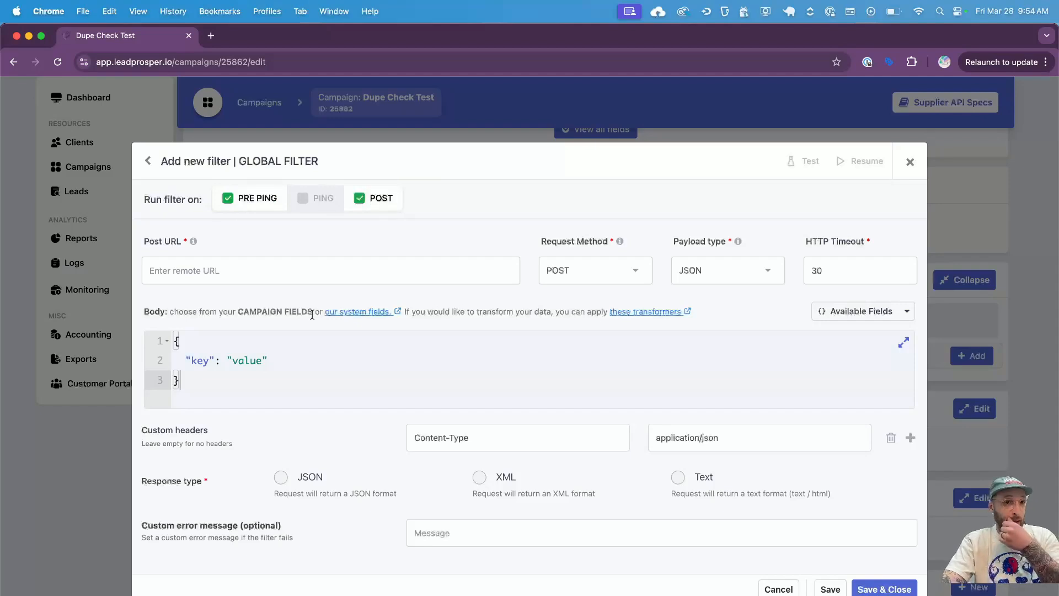
{"action": "left_click", "coordinate": [251, 267]}
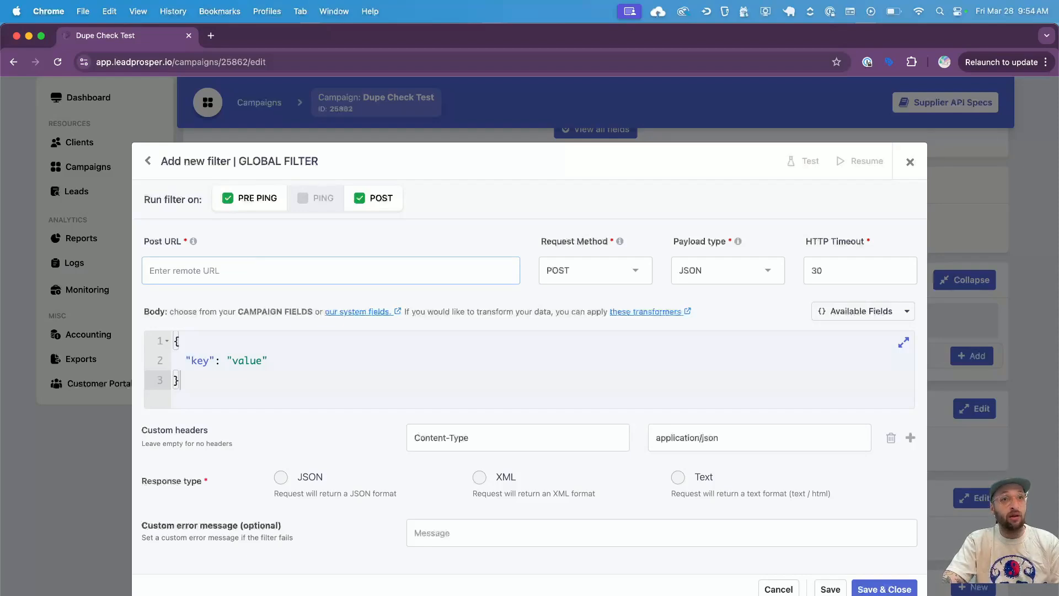
{"action": "key", "text": "super+Tab"}
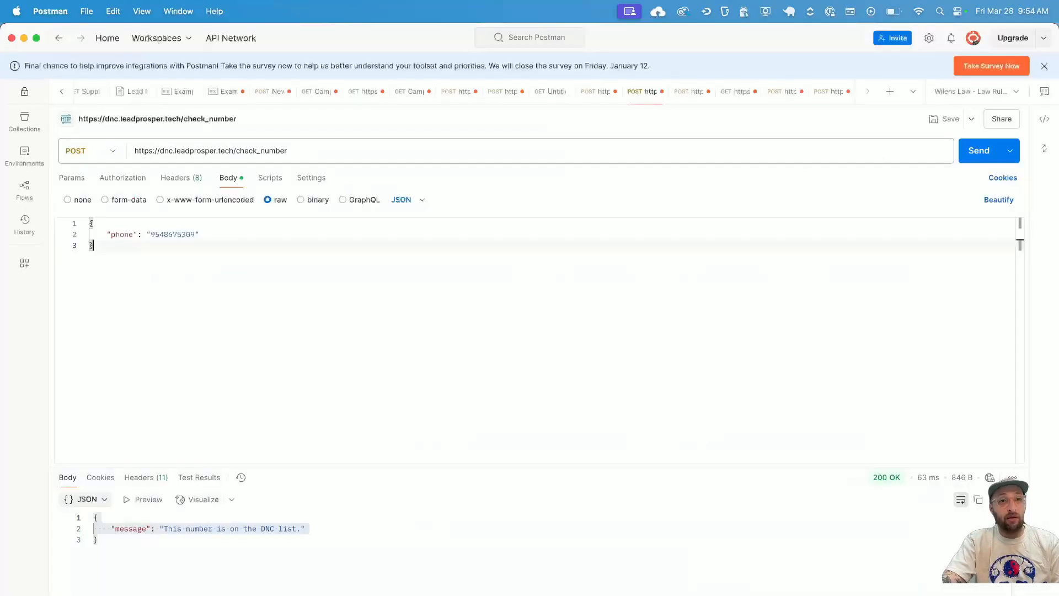
{"action": "triple_click", "coordinate": [191, 152]}
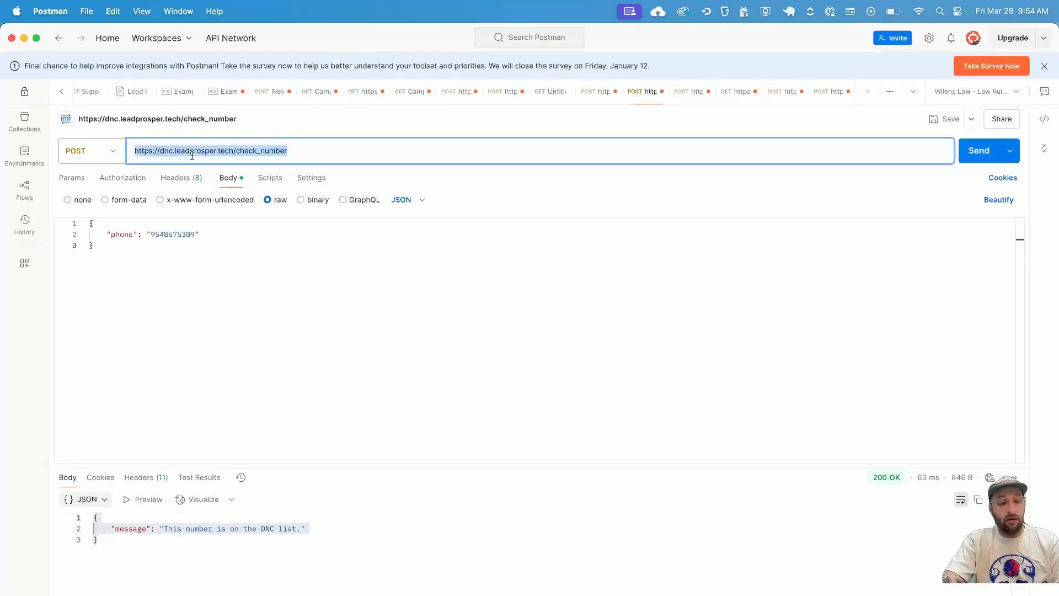
{"action": "key", "text": "super+Tab"}
{"action": "key", "text": "super+v"}
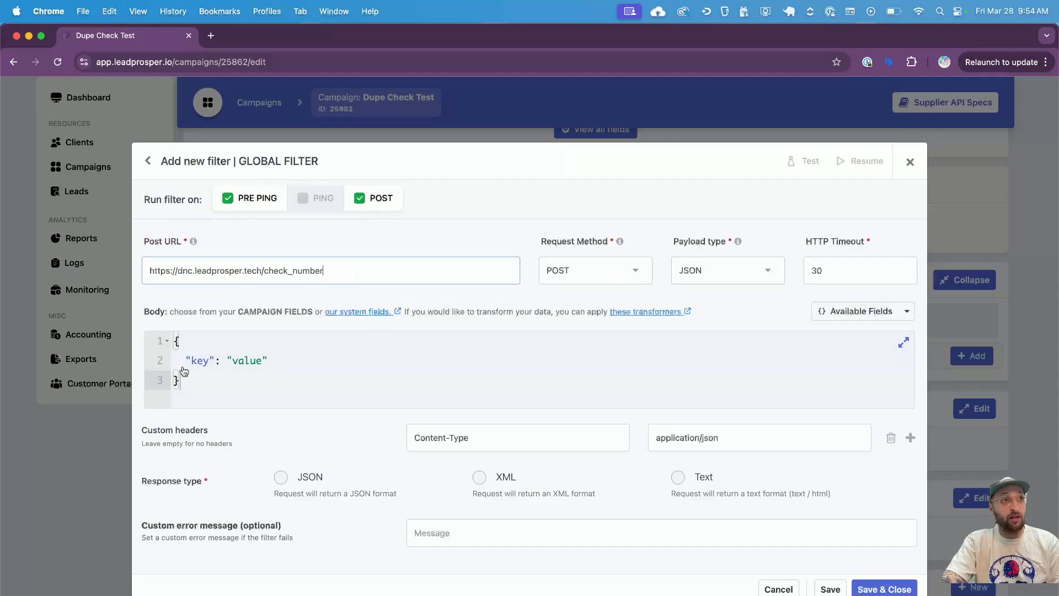
Set the filter's JSON body to send "phone": "{{phone}}" and choose JSON as the response type
{"action": "key", "text": "super+Tab"}
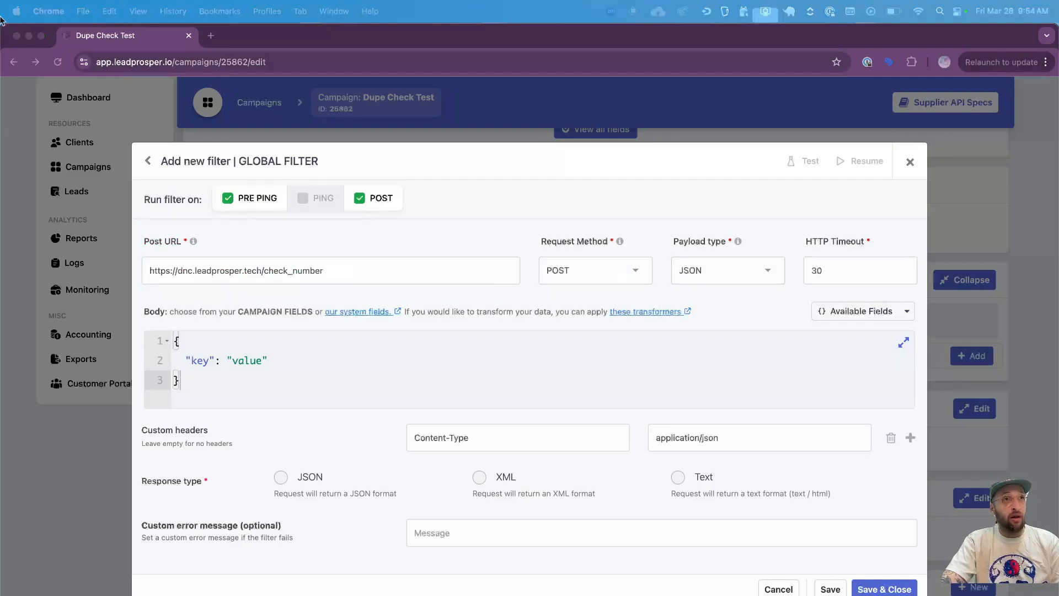
{"action": "key", "text": "super+Tab"}
{"action": "triple_click", "coordinate": [198, 361]}
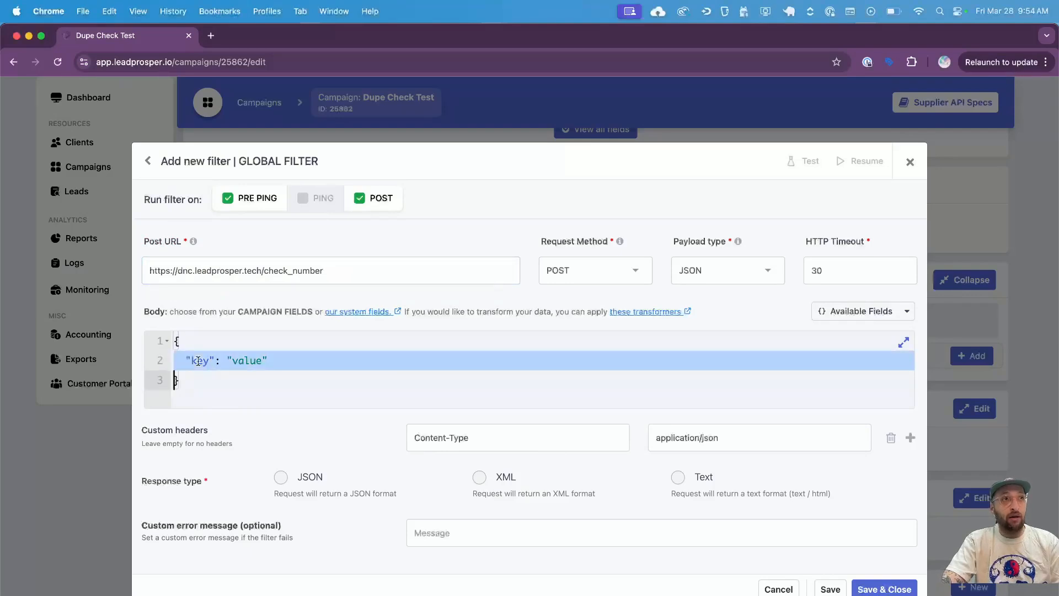
{"action": "double_click", "coordinate": [199, 361]}
{"action": "type", "text": "phone"}
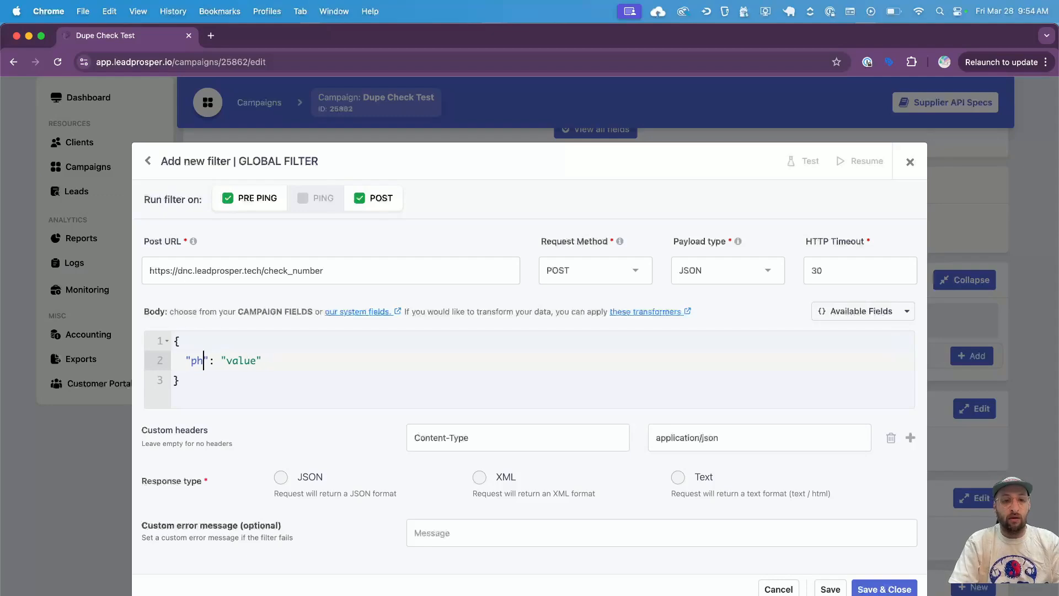
{"action": "double_click", "coordinate": [256, 360]}
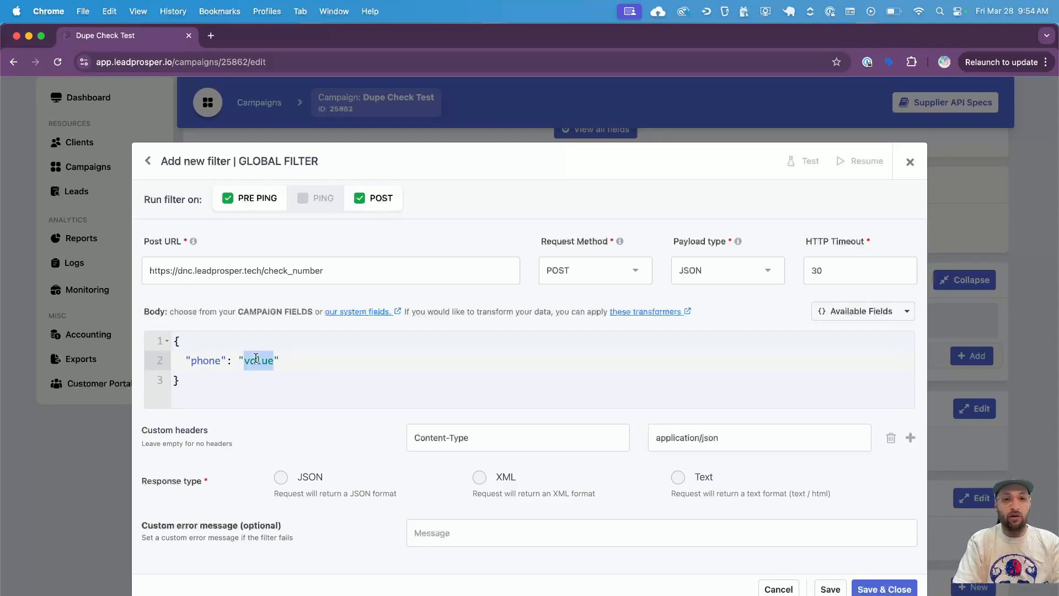
{"action": "type", "text": "{{phone"}
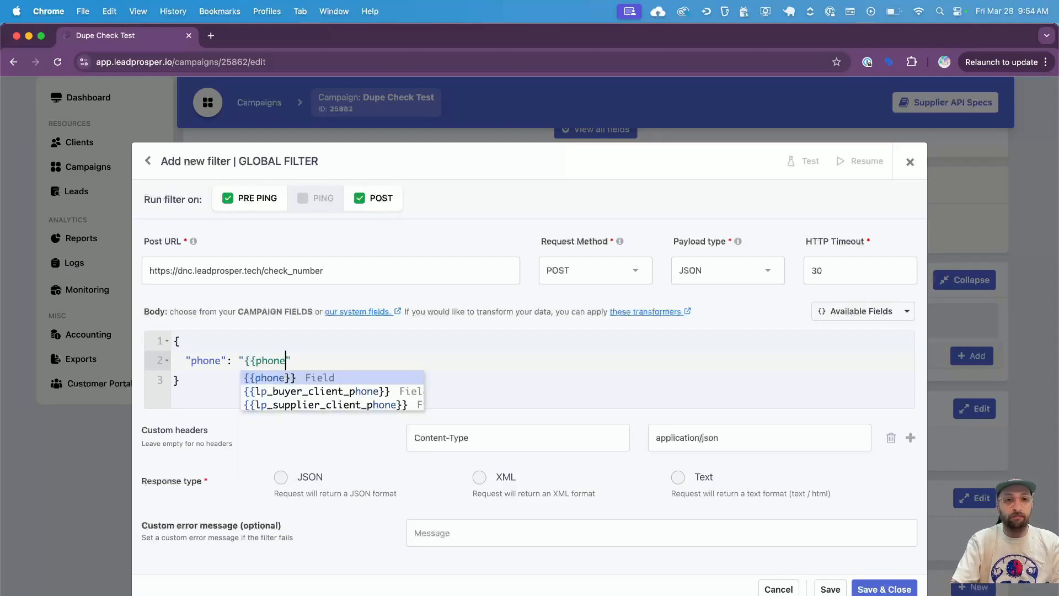
{"action": "left_click", "coordinate": [284, 376]}
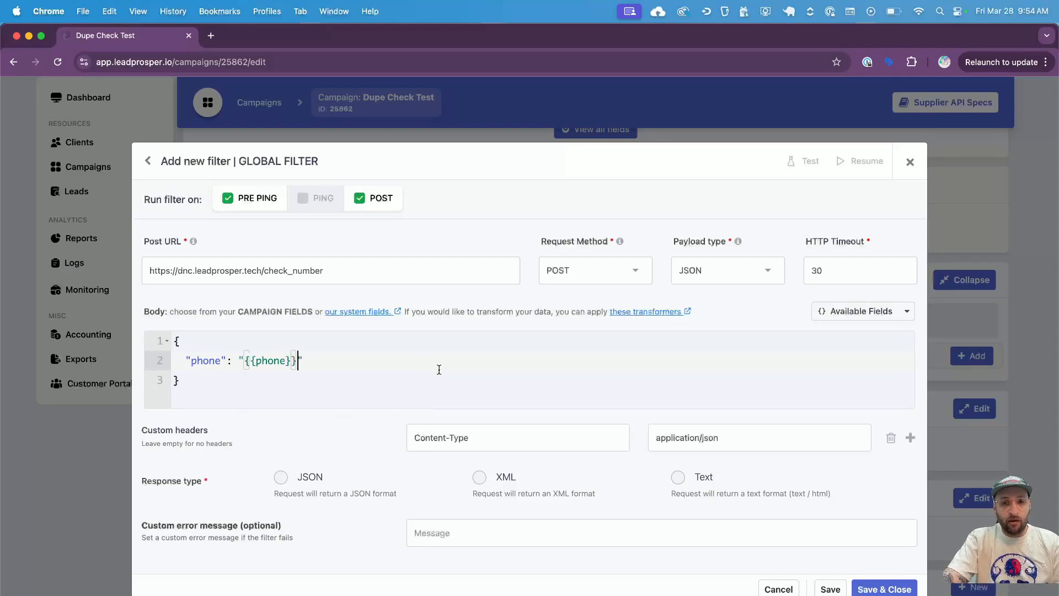
{"action": "left_click", "coordinate": [302, 476]}
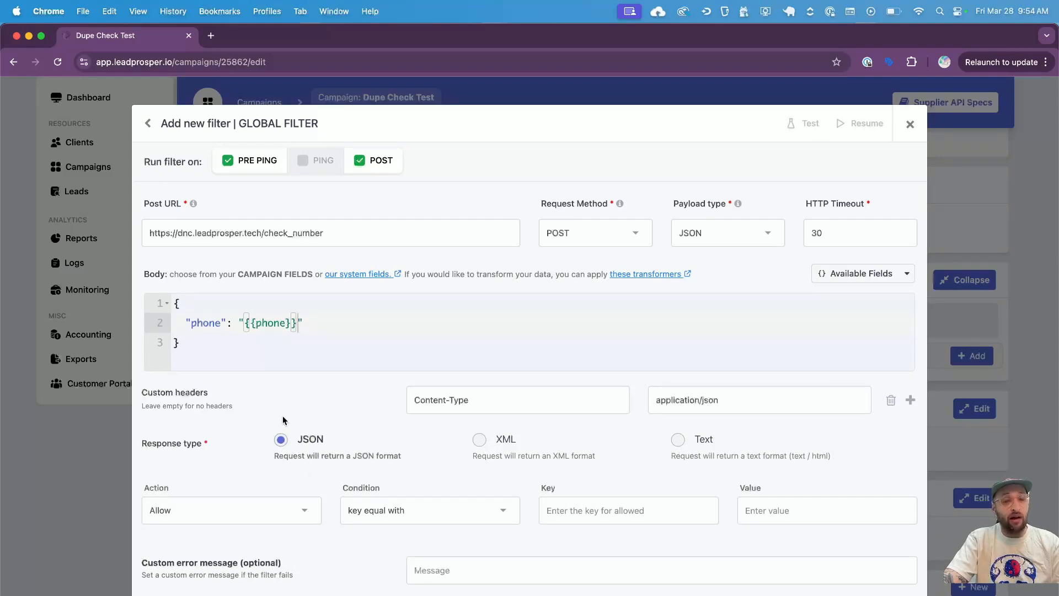
Copy the response message text "This number is on the DNC list." from Postman and return to the filter in Chrome
{"action": "key", "text": "super+Tab"}
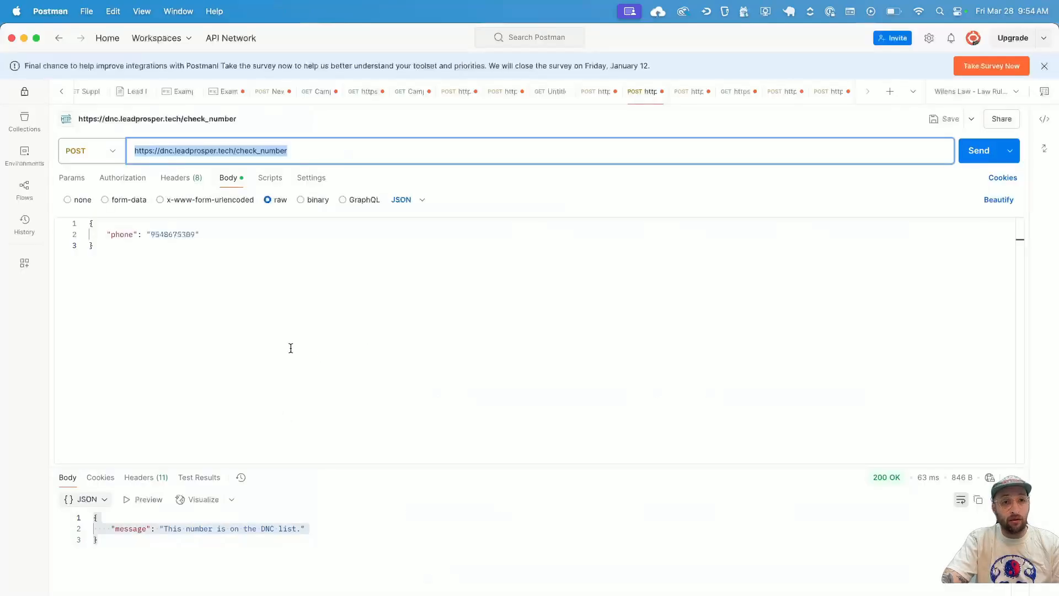
{"action": "double_click", "coordinate": [140, 529]}
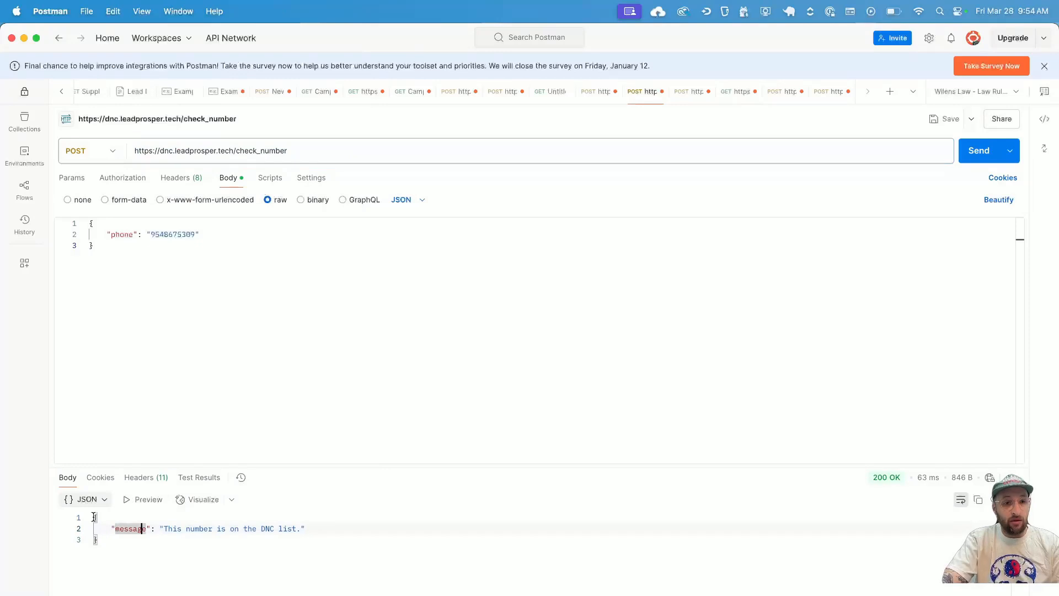
{"action": "left_click_drag", "start_coordinate": [94, 517], "coordinate": [138, 539]}
{"action": "left_click", "coordinate": [139, 539]}
{"action": "double_click", "coordinate": [131, 528]}
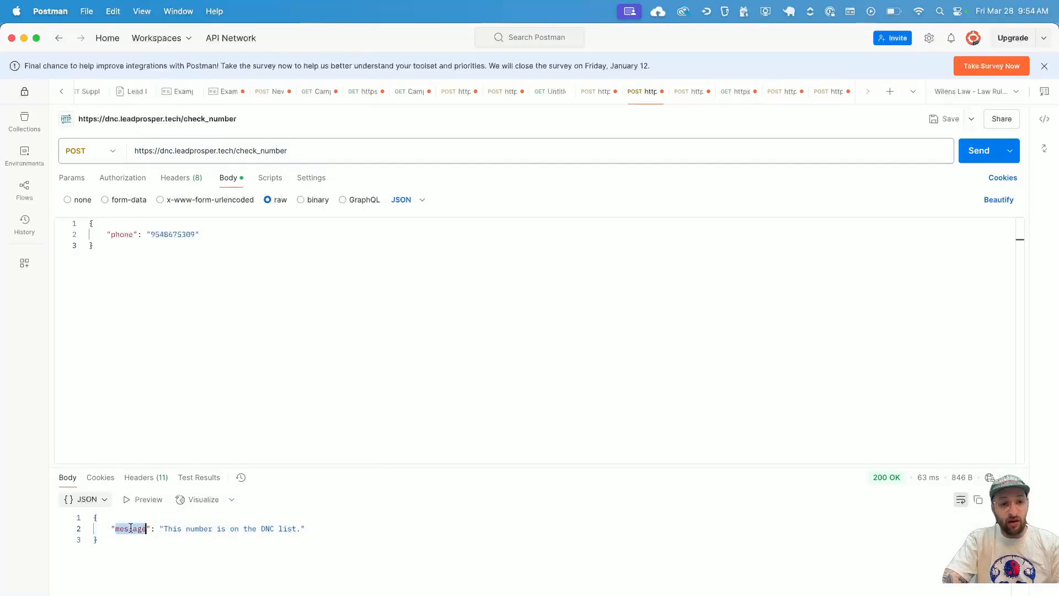
{"action": "left_click_drag", "start_coordinate": [164, 528], "coordinate": [301, 525]}
{"action": "key", "text": "super+c"}
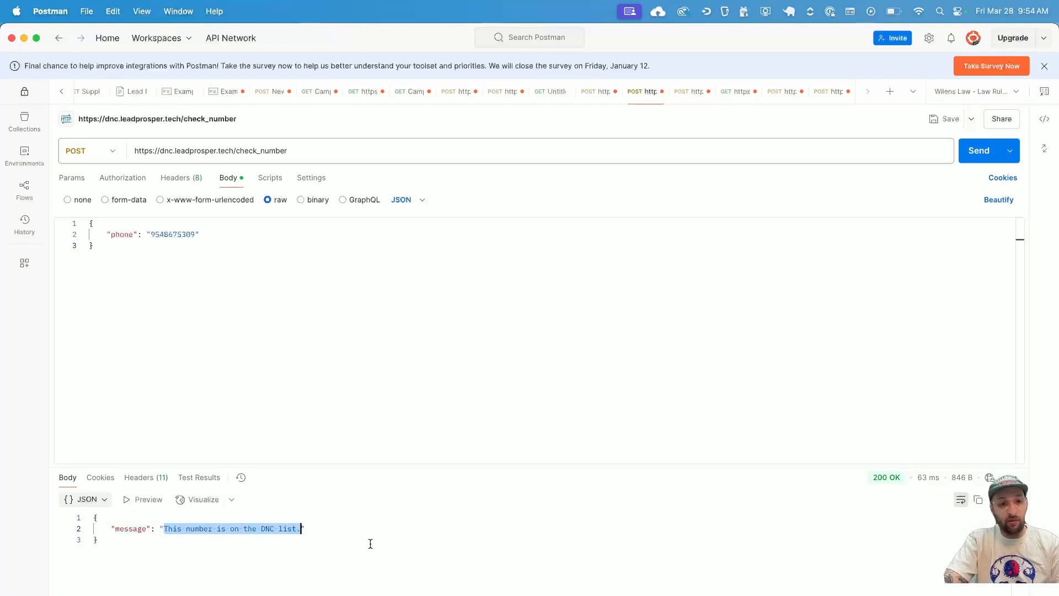
{"action": "key", "text": "super+Tab"}
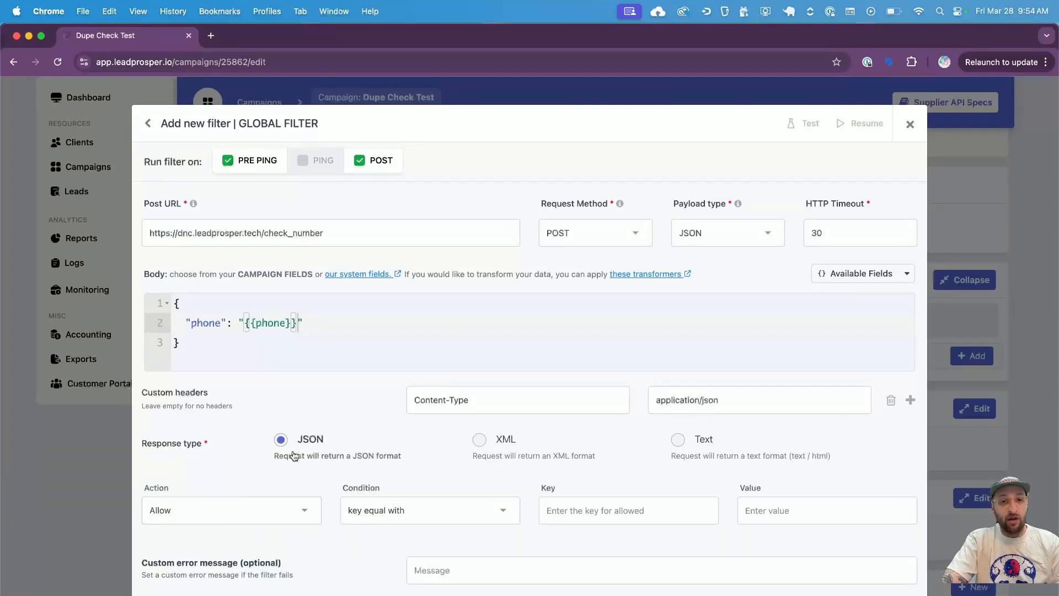
Set the filter to Block when the key message is equal with "This number is on the DNC list."
{"action": "left_click", "coordinate": [224, 518]}
{"action": "left_click", "coordinate": [219, 567]}
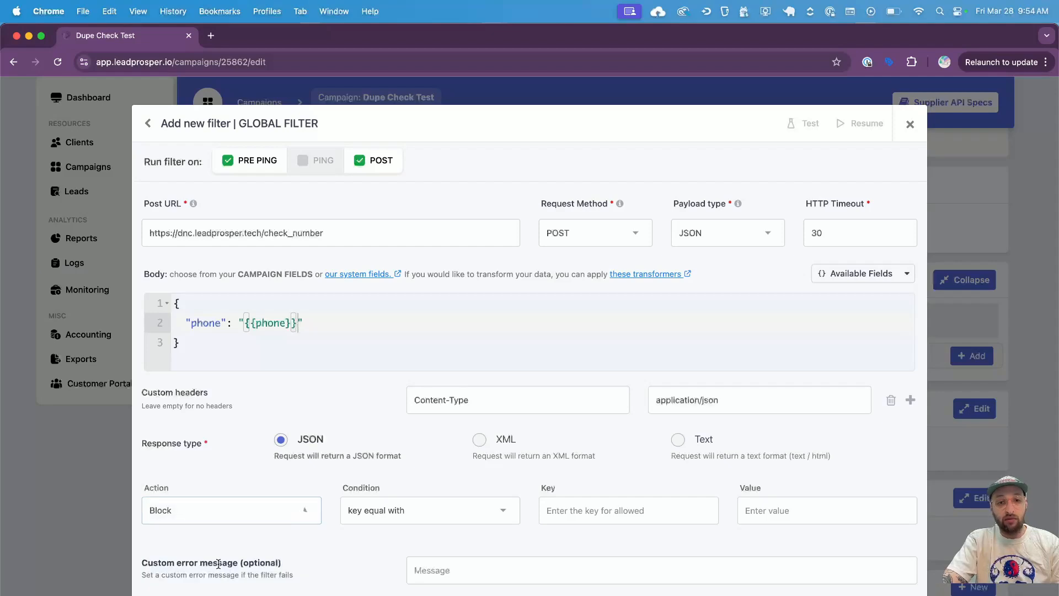
{"action": "left_click", "coordinate": [368, 515]}
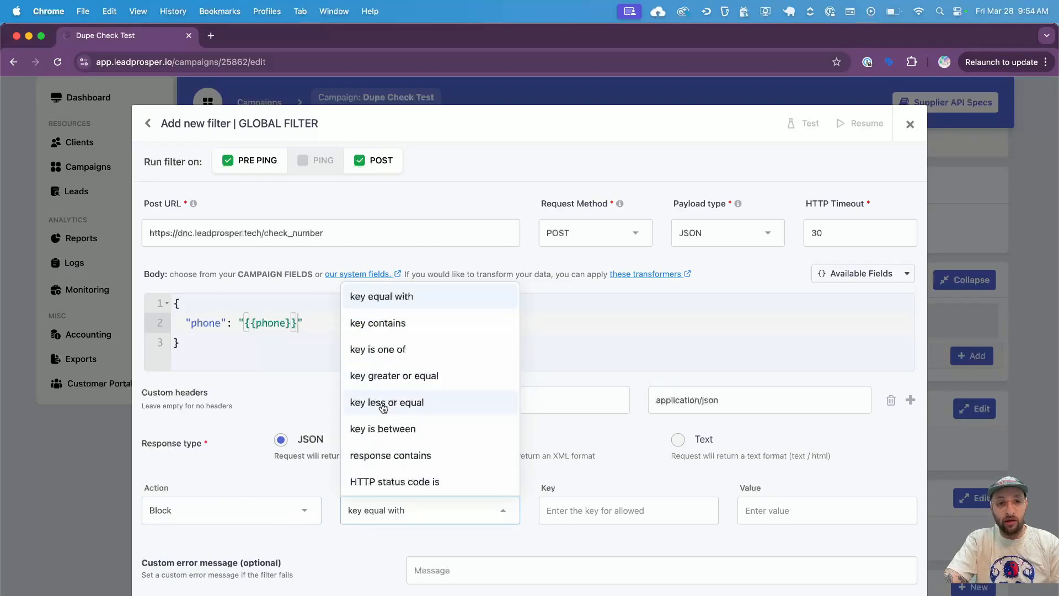
{"action": "left_click", "coordinate": [576, 508]}
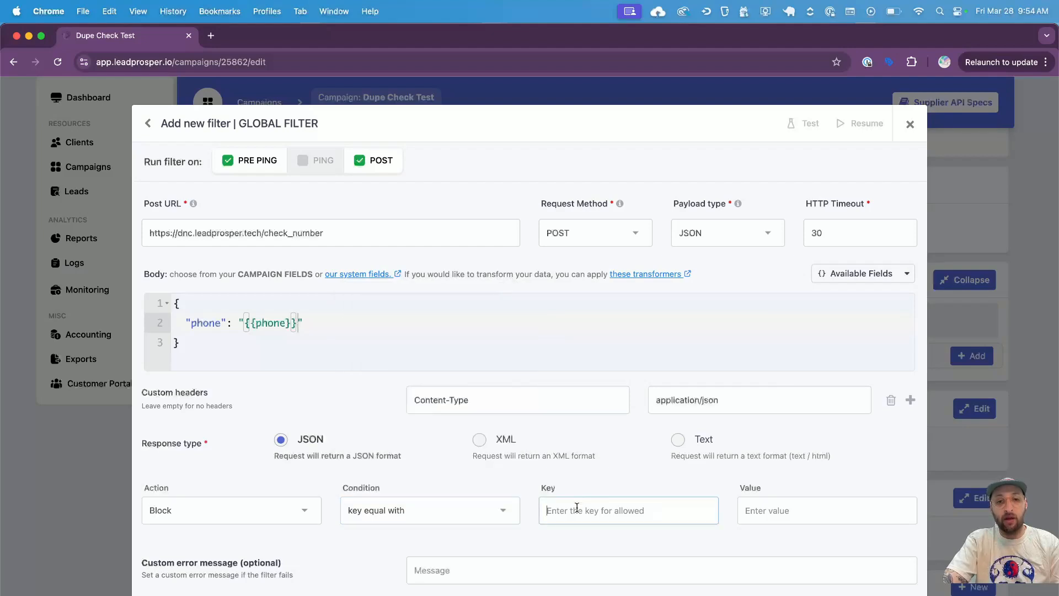
{"action": "type", "text": "message"}
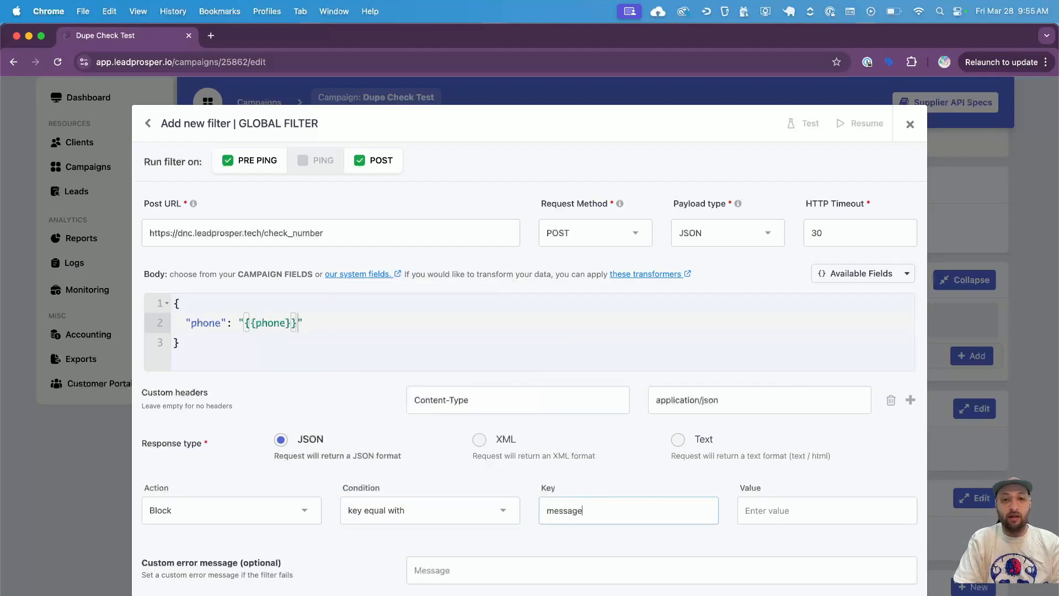
{"action": "key", "text": "Tab"}
{"action": "key", "text": "super+v"}
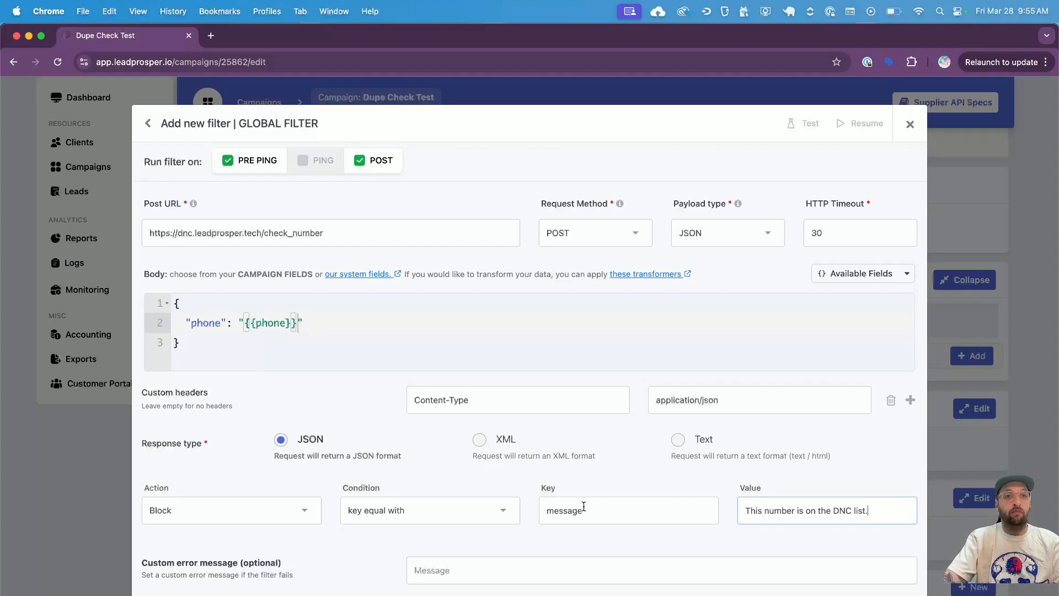
Open Lead Prosper's Response Parser for Direct Post in a new Chrome tab and paste in the full JSON response from Postman
{"action": "left_click", "coordinate": [765, 12]}
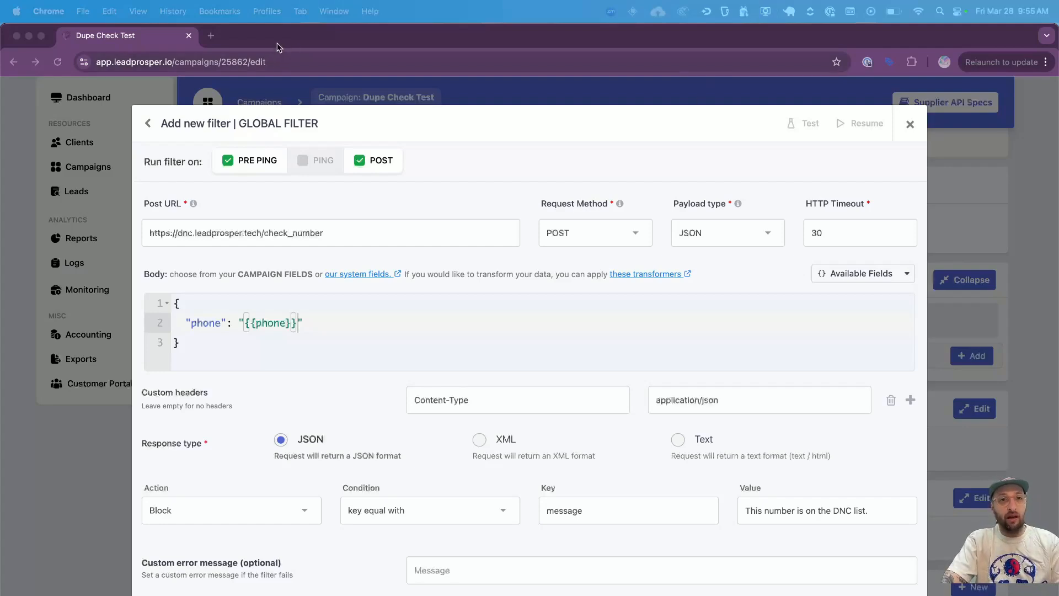
{"action": "left_click", "coordinate": [211, 36]}
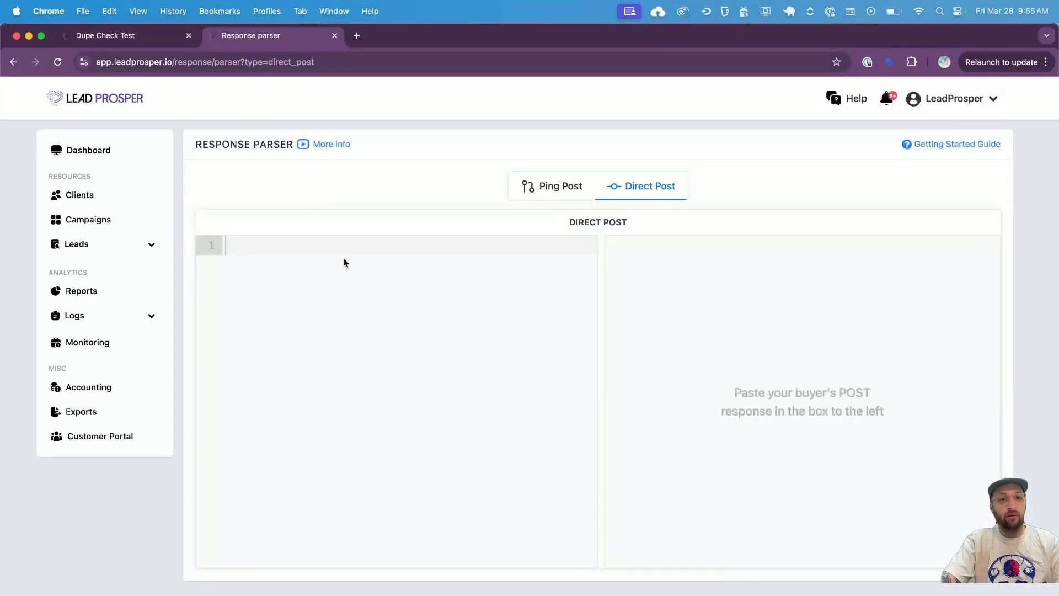
{"action": "key", "text": "super+Tab"}
{"action": "left_click_drag", "start_coordinate": [185, 541], "coordinate": [91, 517]}
{"action": "key", "text": "super+c"}
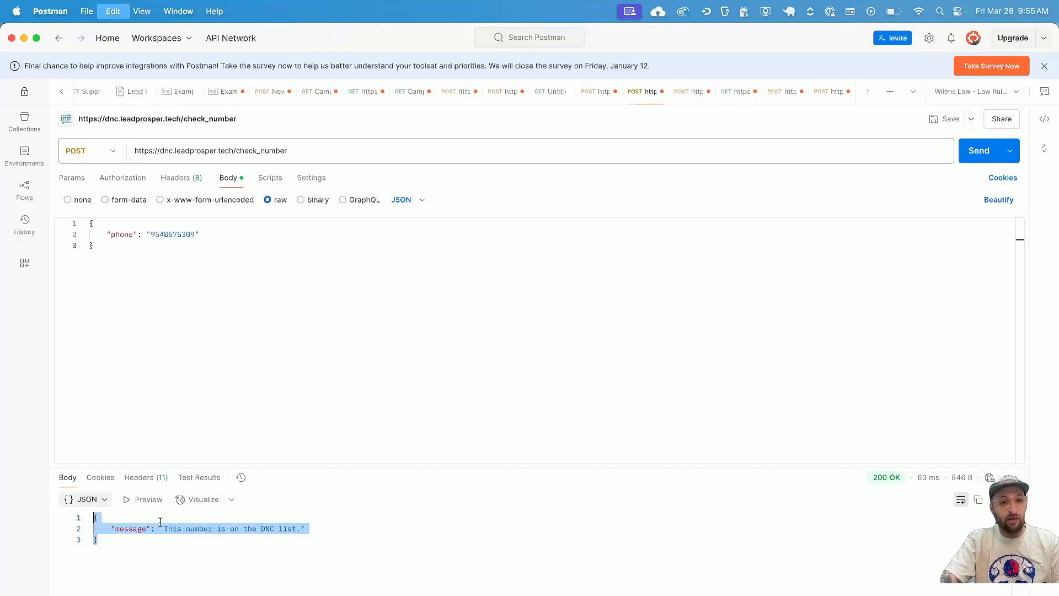
{"action": "left_click", "coordinate": [105, 542]}
{"action": "key", "text": "super+a"}
{"action": "key", "text": "super+c"}
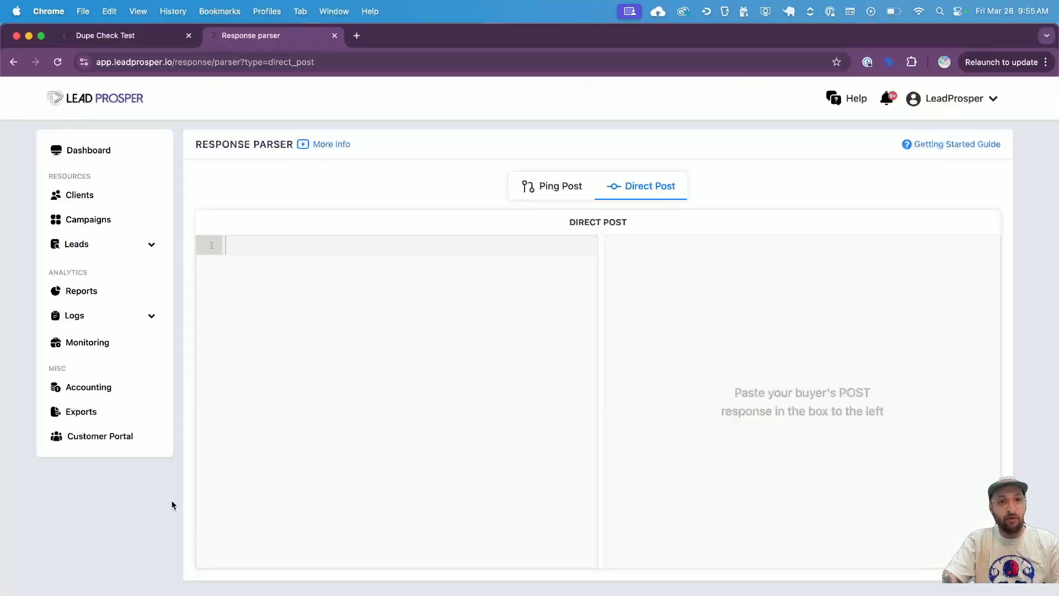
{"action": "key", "text": "super+Tab"}
{"action": "key", "text": "super+v"}
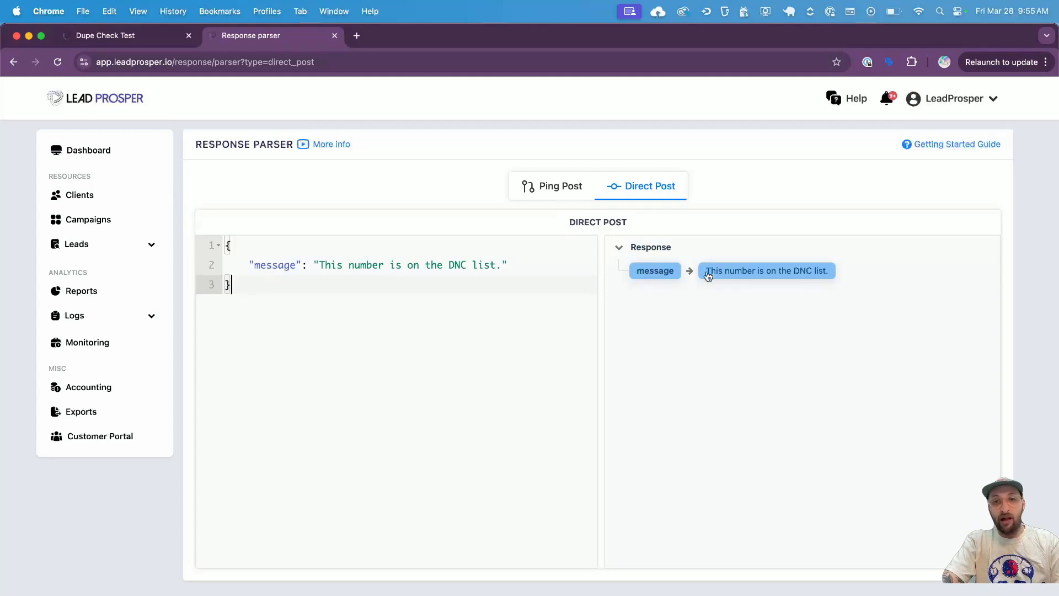
Preview the response mapping for the parsed message value and examine its condition, key and value
{"action": "left_click", "coordinate": [731, 270]}
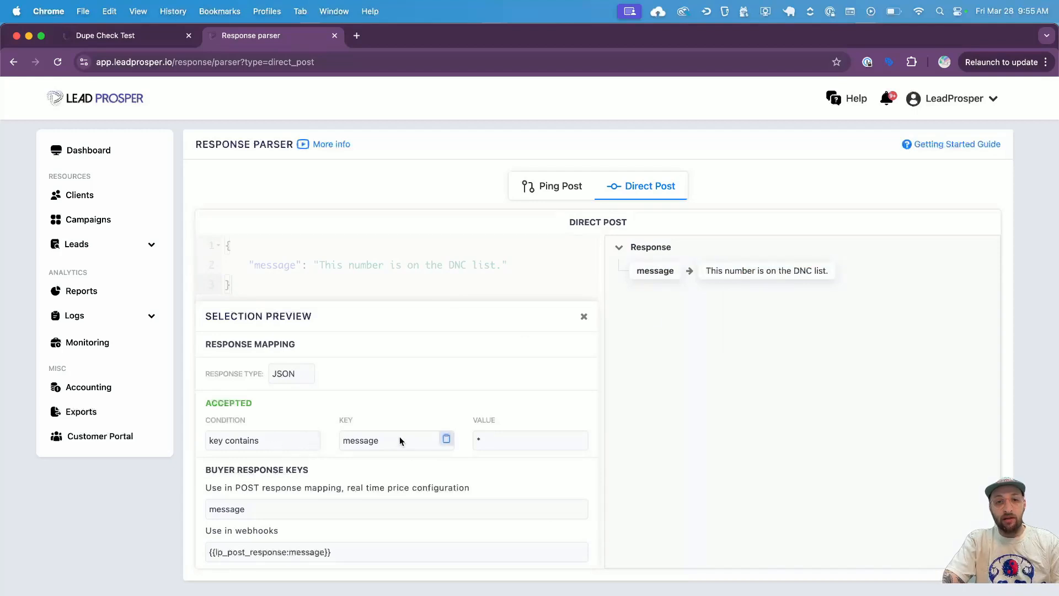
{"action": "mouse_move", "coordinate": [474, 440]}
{"action": "left_mouse_down"}
{"action": "mouse_move", "coordinate": [489, 443]}
{"action": "mouse_move", "coordinate": [458, 440]}
{"action": "left_mouse_up"}
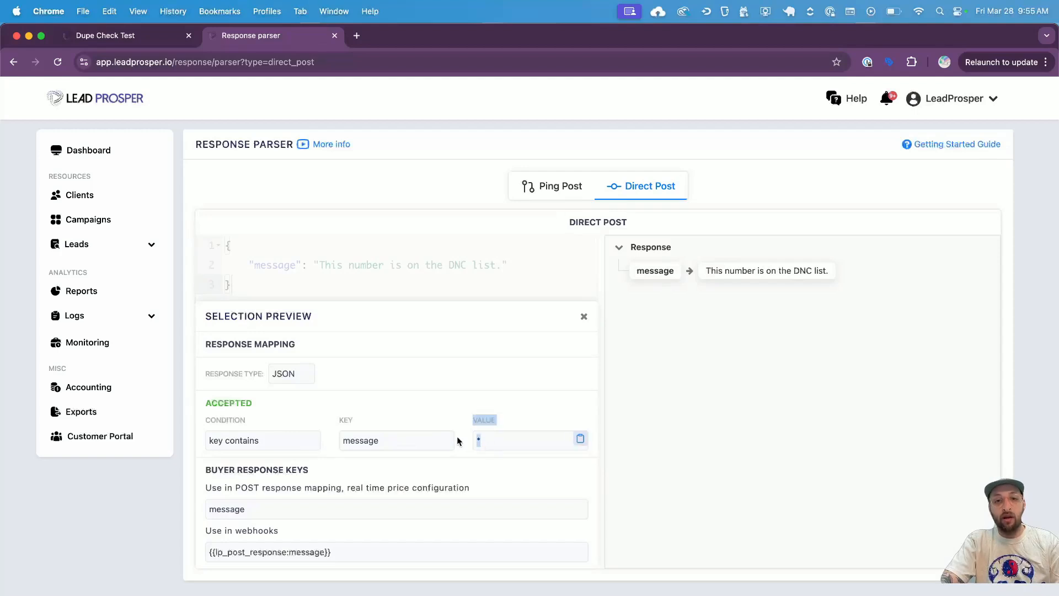
{"action": "left_click", "coordinate": [482, 440]}
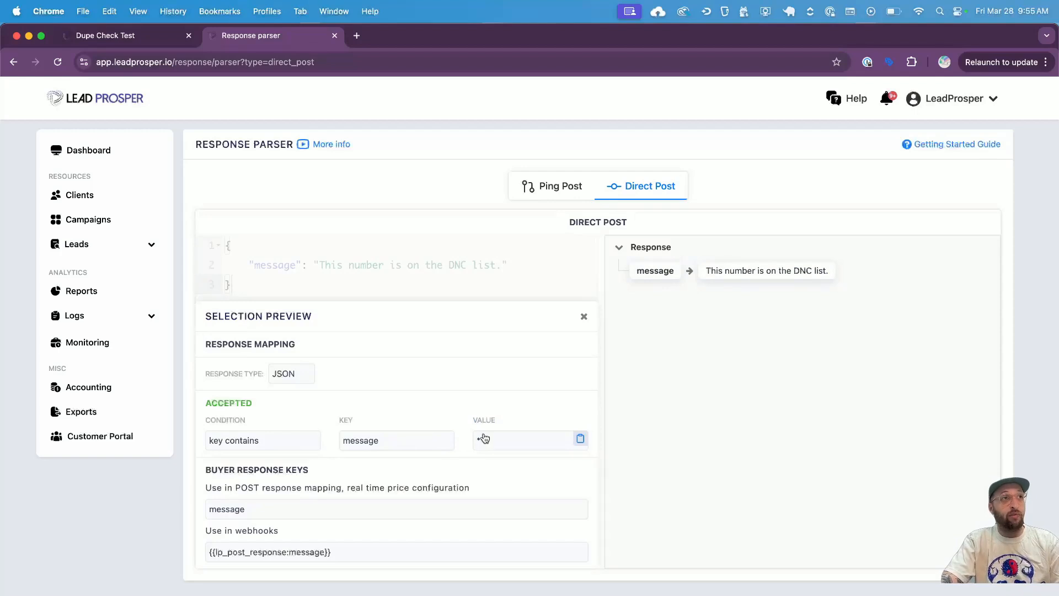
Select the phone value in Postman's request body, and switch back to the Dupe Check Test filter in Chrome
{"action": "key", "text": "super+Tab"}
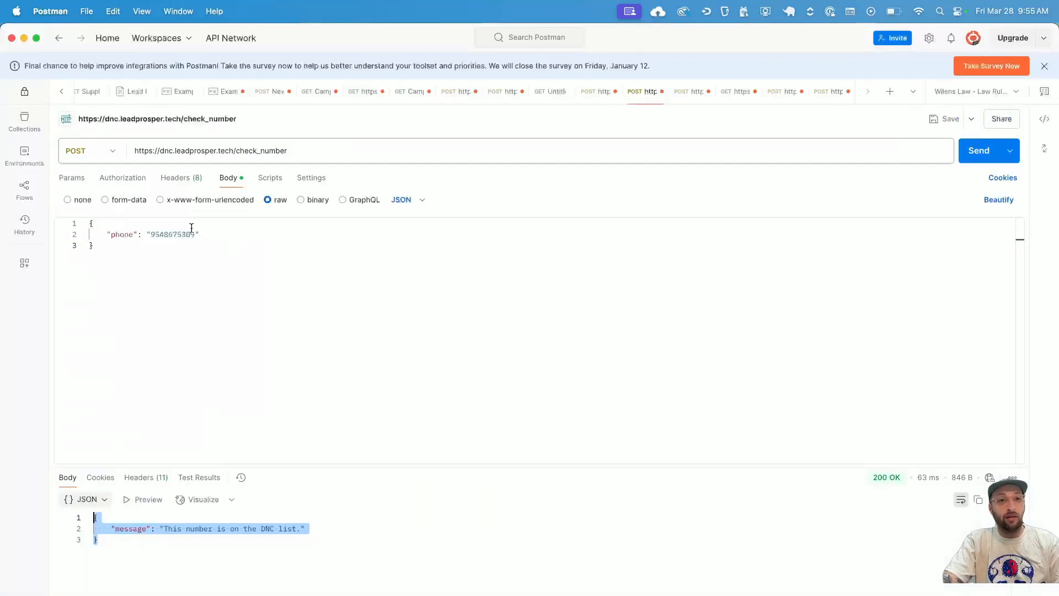
{"action": "double_click", "coordinate": [172, 234]}
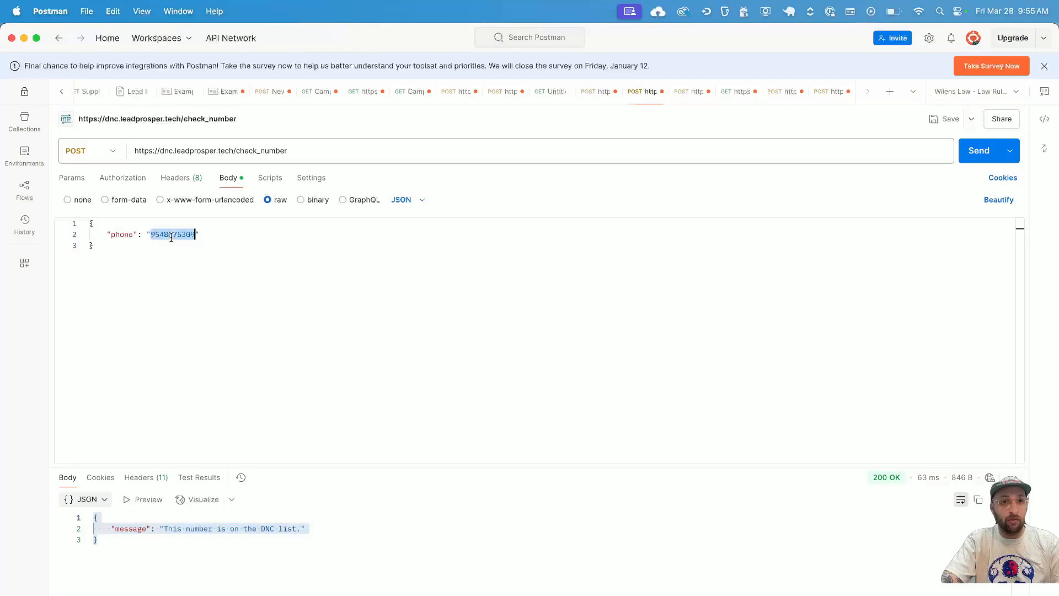
{"action": "key", "text": "super+Tab"}
{"action": "left_click", "coordinate": [145, 33]}
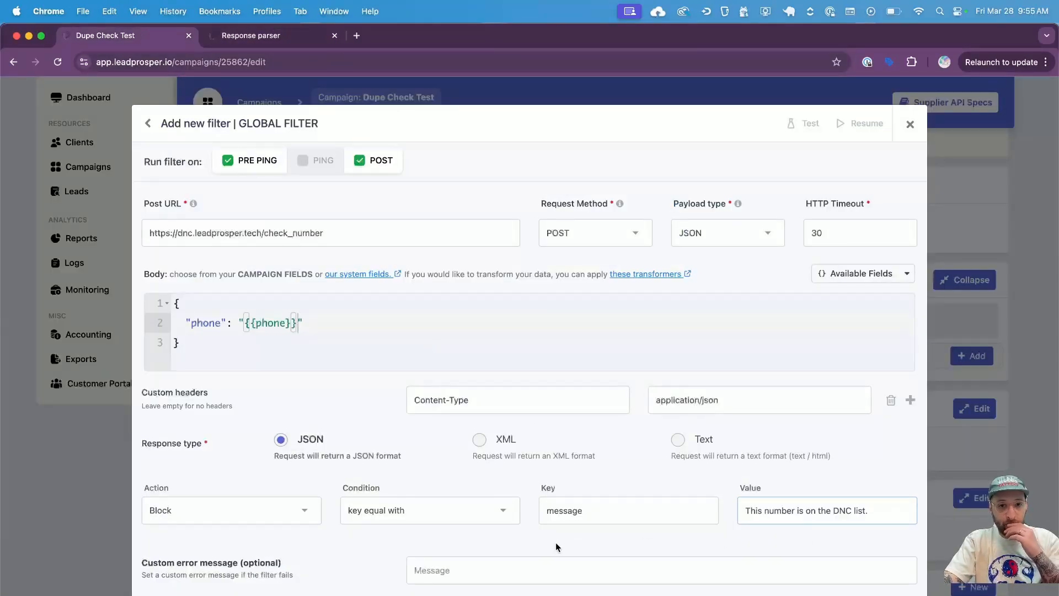
Set the filter's custom error message to "This number is on the DNC list." and save the filter
{"action": "left_click", "coordinate": [527, 571]}
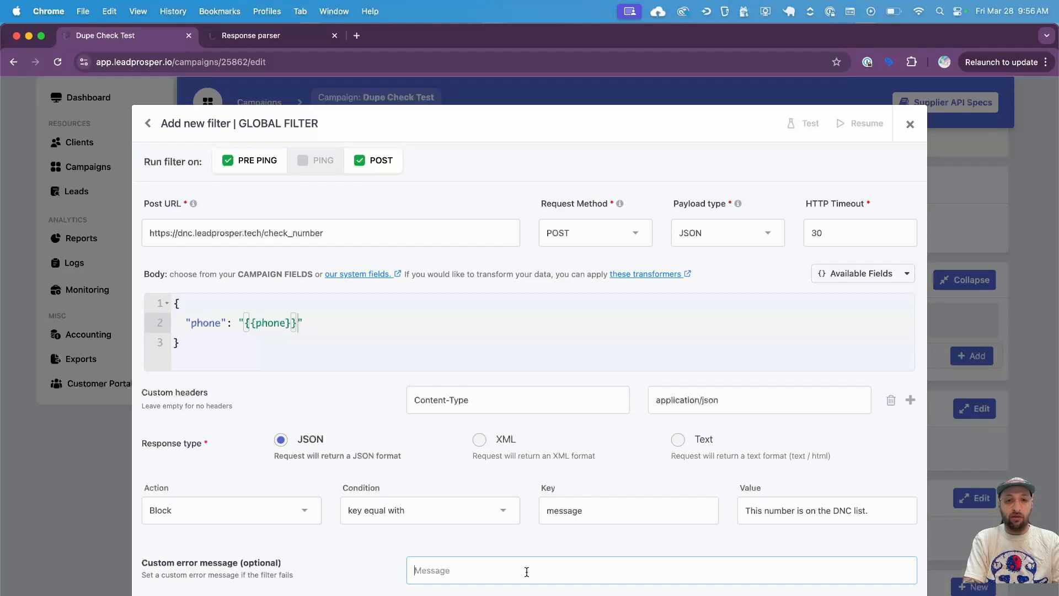
{"action": "type", "text": "This numbe"}
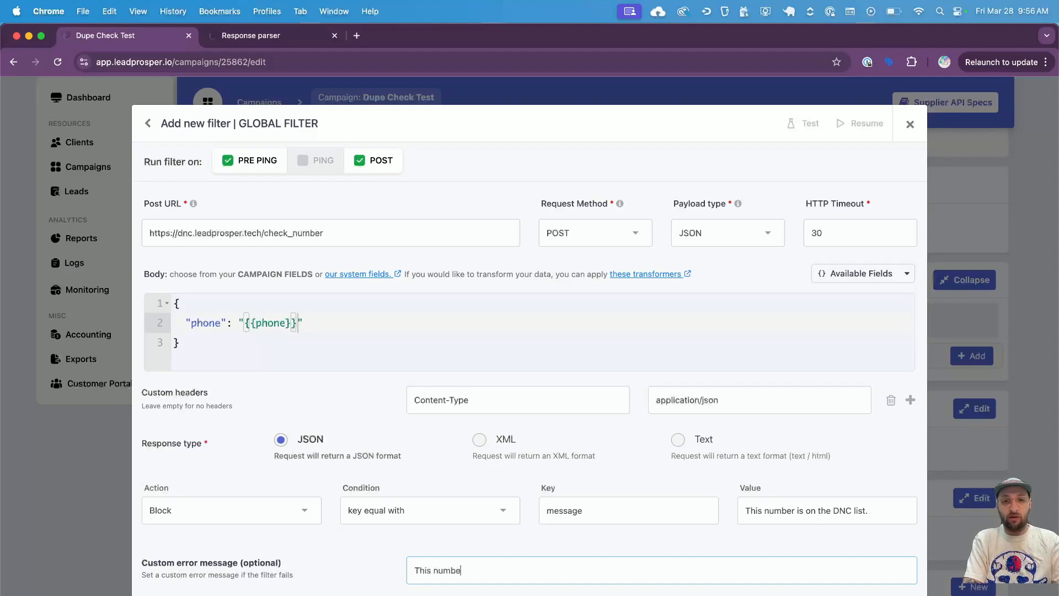
{"action": "type", "text": "r is on the DNC list."}
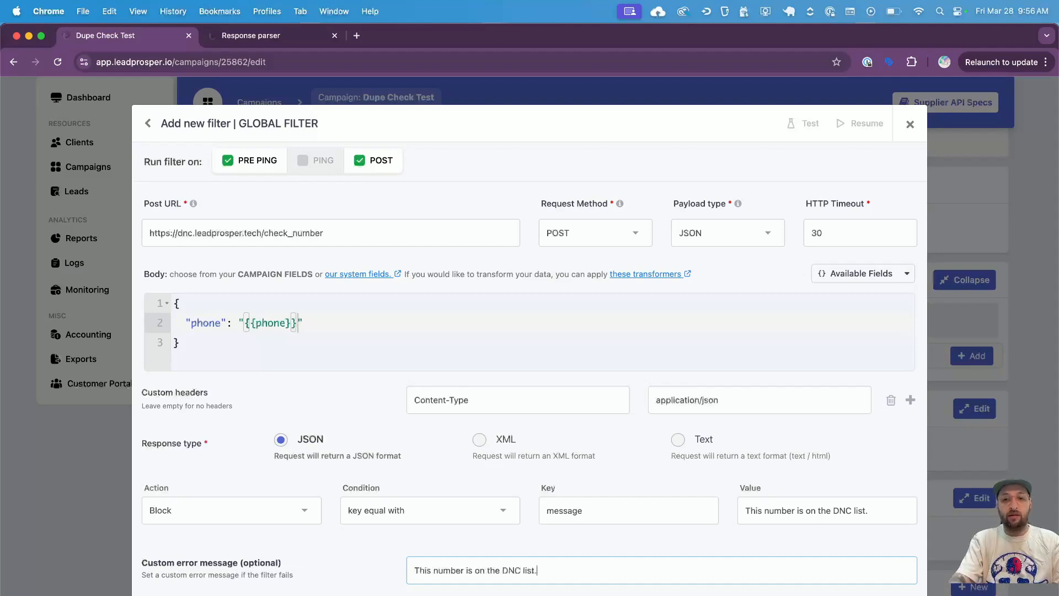
{"action": "key", "text": "Return"}
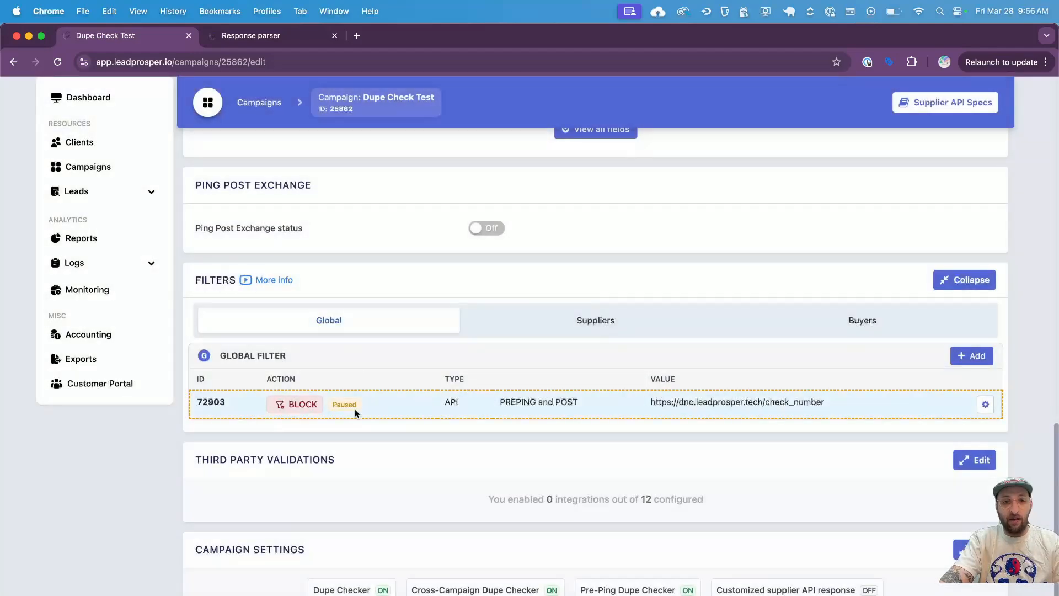
Open the Dupe Check Test campaign's supplier API specs and go to the Pre-ping dupe checker section
{"action": "scroll", "coordinate": [514, 402], "scroll_direction": "up", "scroll_amount": 1}
{"action": "scroll", "coordinate": [514, 402], "scroll_direction": "down", "scroll_amount": 2}
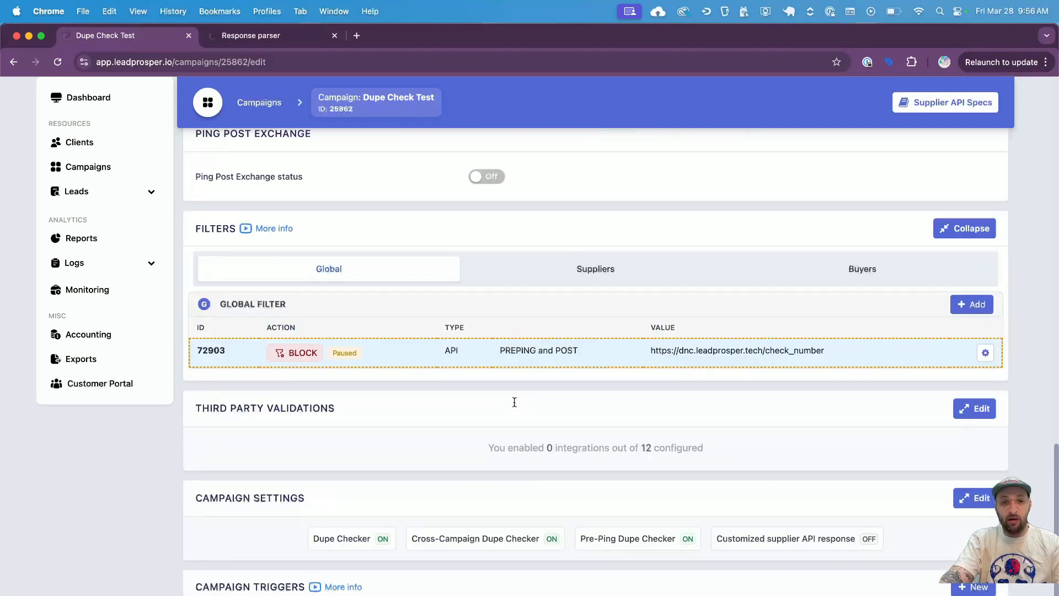
{"action": "scroll", "coordinate": [969, 427], "scroll_direction": "down", "scroll_amount": 5}
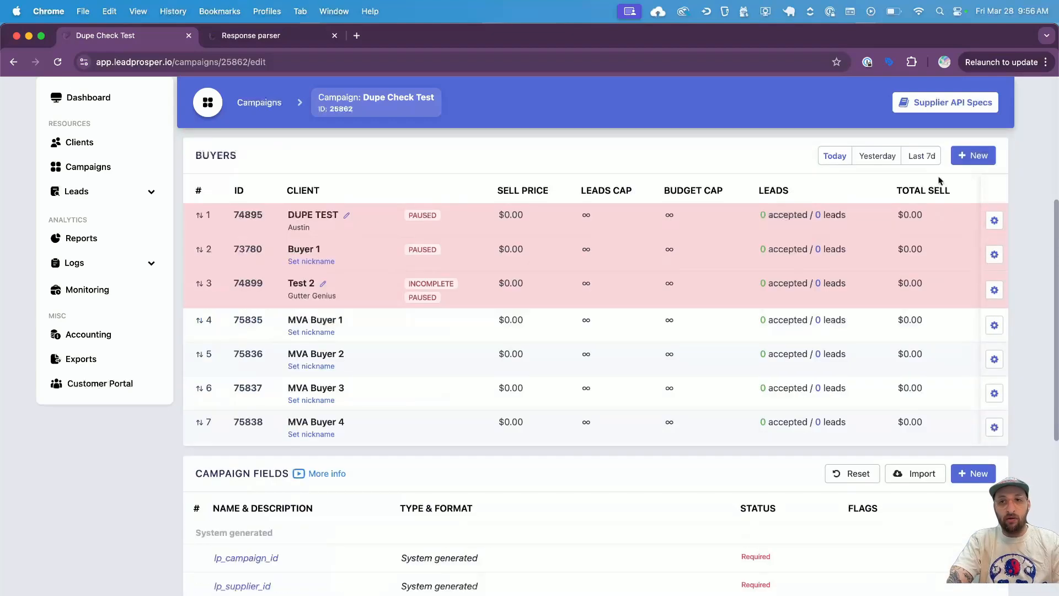
{"action": "left_click", "coordinate": [937, 102]}
{"action": "scroll", "coordinate": [534, 443], "scroll_direction": "down", "scroll_amount": 15}
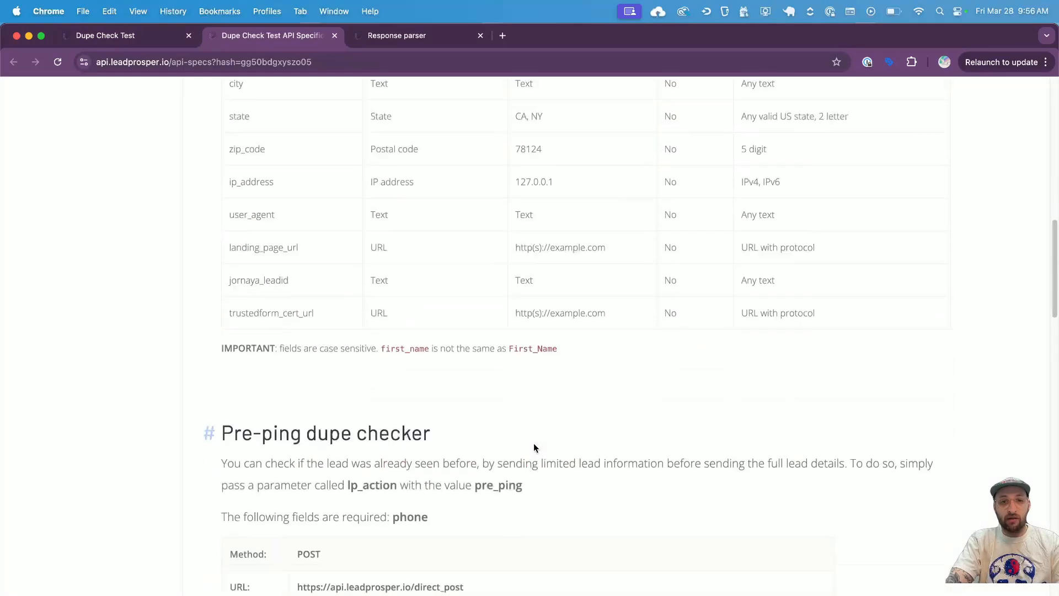
{"action": "scroll", "coordinate": [517, 435], "scroll_direction": "up", "scroll_amount": 3}
{"action": "scroll", "coordinate": [387, 385], "scroll_direction": "up", "scroll_amount": 2}
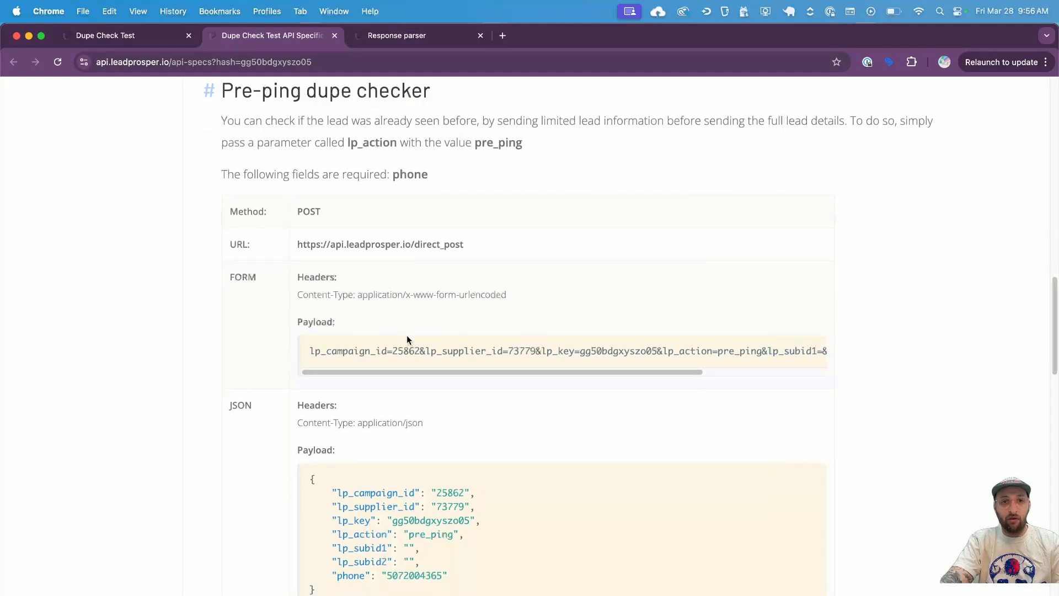
{"action": "triple_click", "coordinate": [368, 246]}
{"action": "key", "text": "super+Tab"}
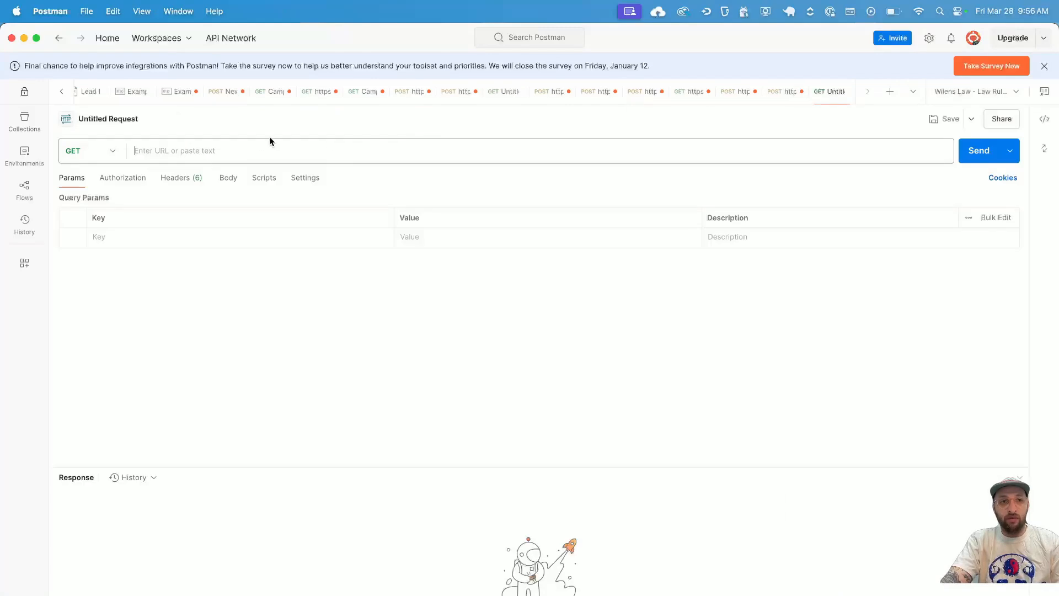
{"action": "left_click", "coordinate": [97, 146]}
{"action": "left_click", "coordinate": [75, 201]}
{"action": "left_click", "coordinate": [168, 151]}
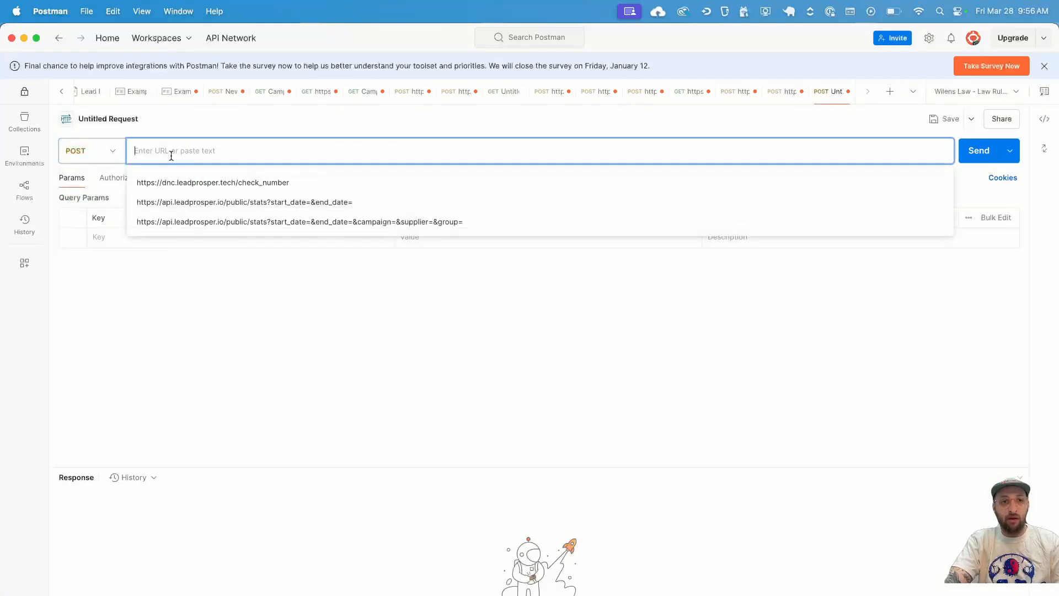
{"action": "key", "text": "super+v"}
{"action": "left_click", "coordinate": [222, 255]}
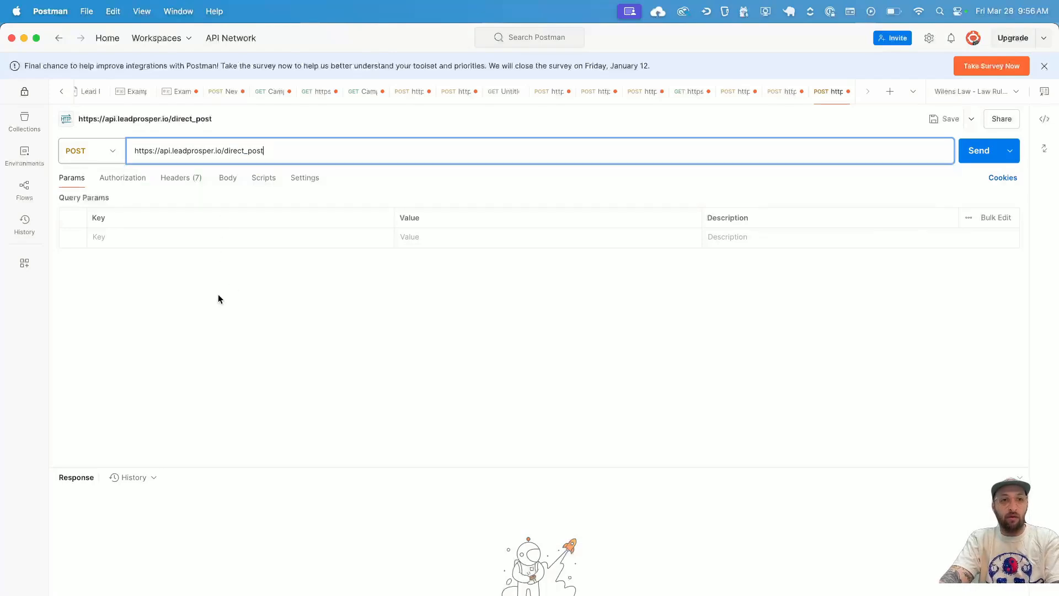
Give the request a raw JSON body with the pre-ping payload copied from the API specs in Chrome, including the lp_key API key
{"action": "left_click", "coordinate": [228, 178]}
{"action": "key", "text": "super+Tab"}
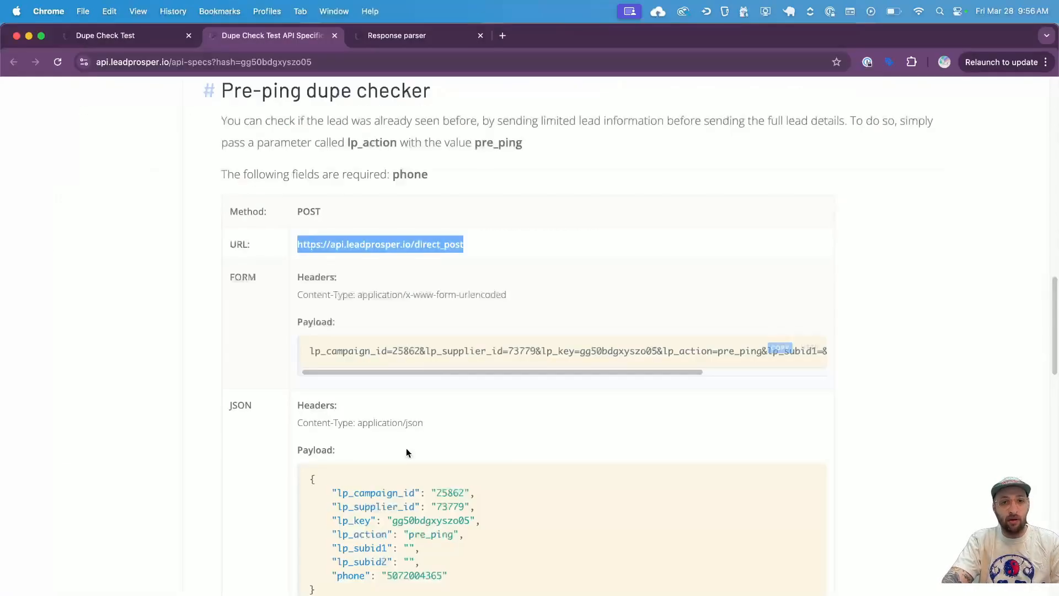
{"action": "left_click_drag", "start_coordinate": [343, 592], "coordinate": [305, 482]}
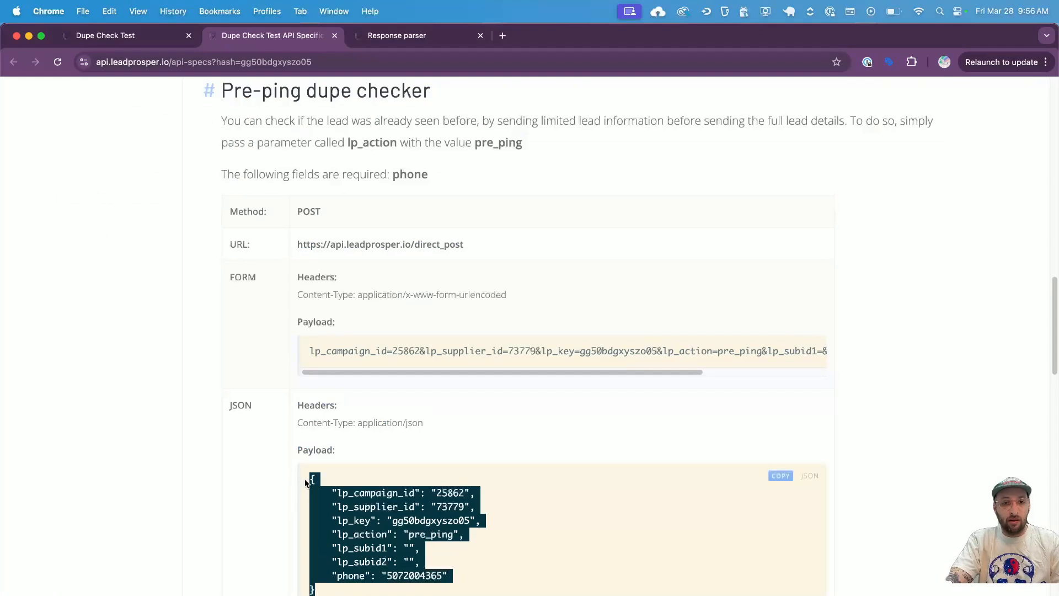
{"action": "key", "text": "super+Tab"}
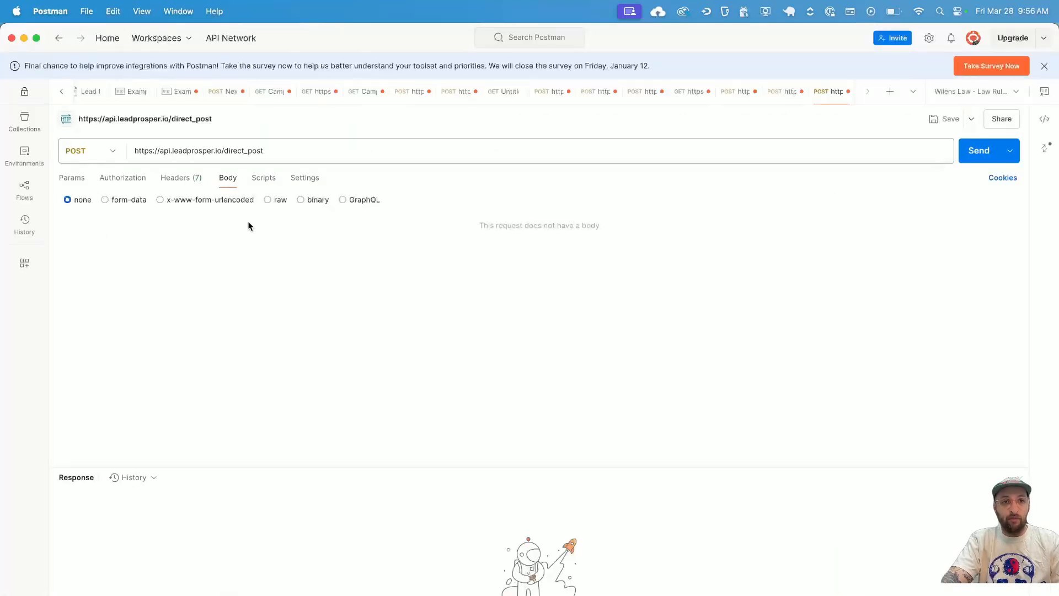
{"action": "left_click", "coordinate": [267, 200]}
{"action": "left_click", "coordinate": [267, 224]}
{"action": "key", "text": "super+v"}
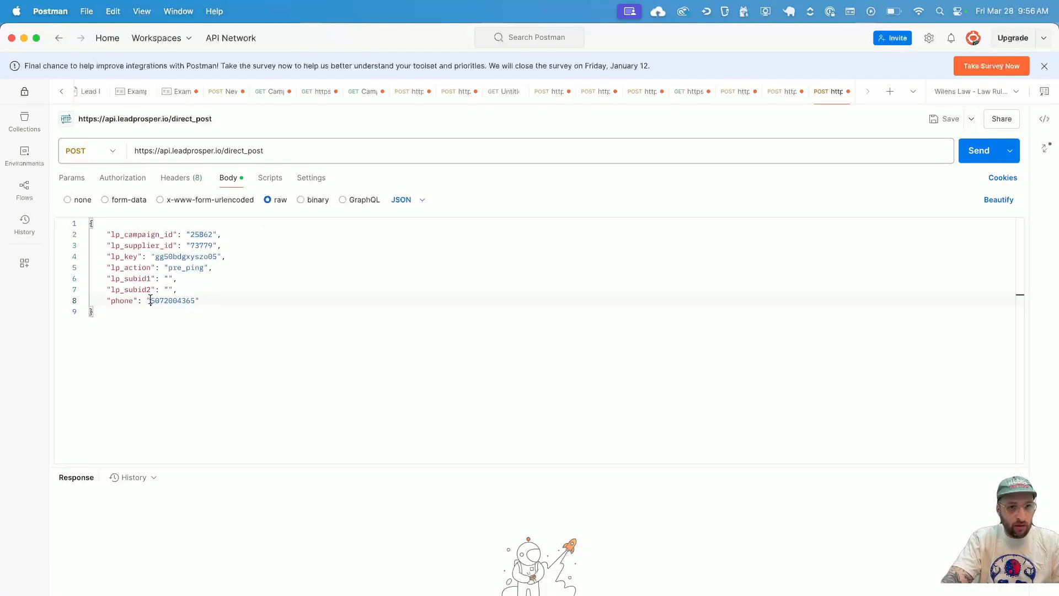
Replace the phone value in the pre-ping request body with the non-DNC test phone number
{"action": "left_click_drag", "start_coordinate": [150, 301], "coordinate": [195, 300]}
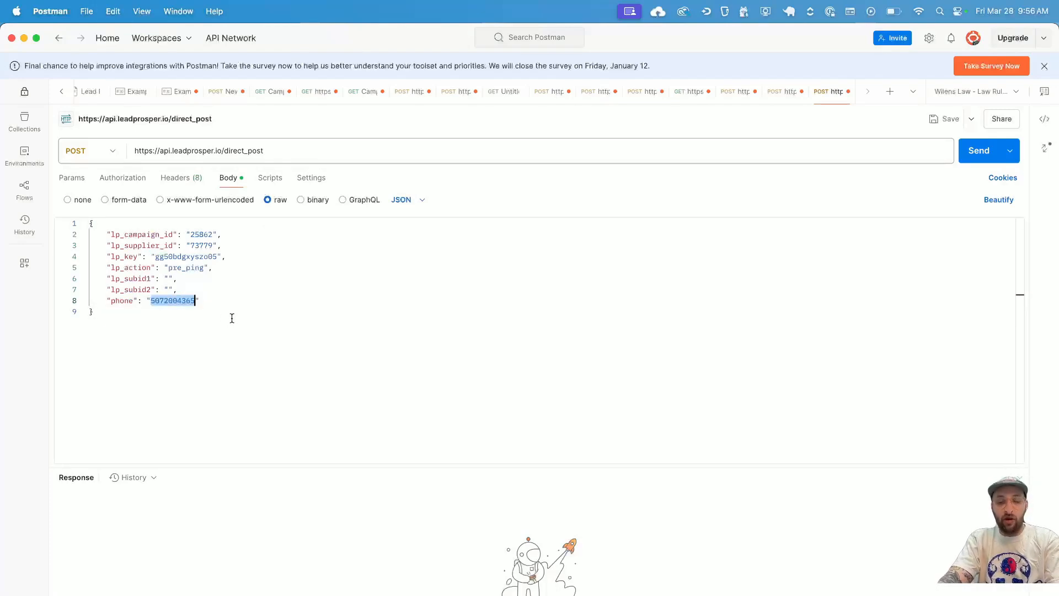
{"action": "key", "text": "BackSpace"}
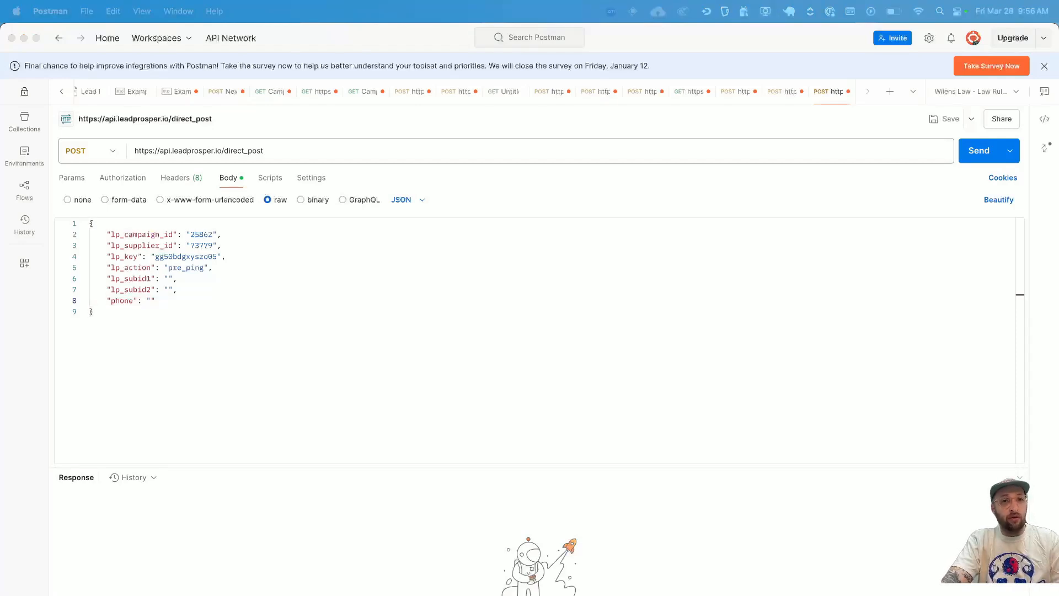
{"action": "left_click", "coordinate": [147, 300]}
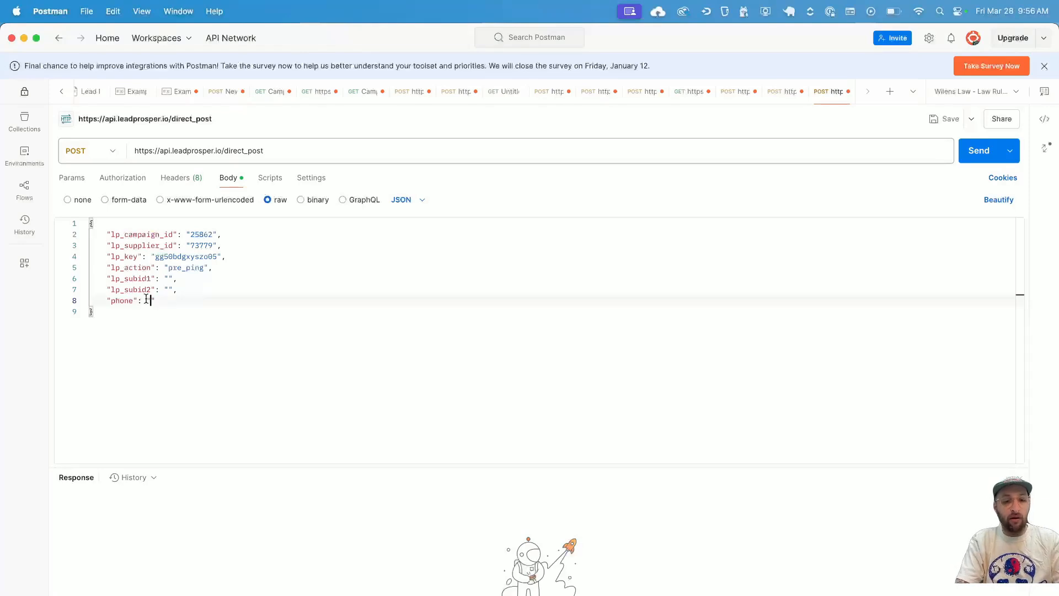
{"action": "key", "text": "super+v"}
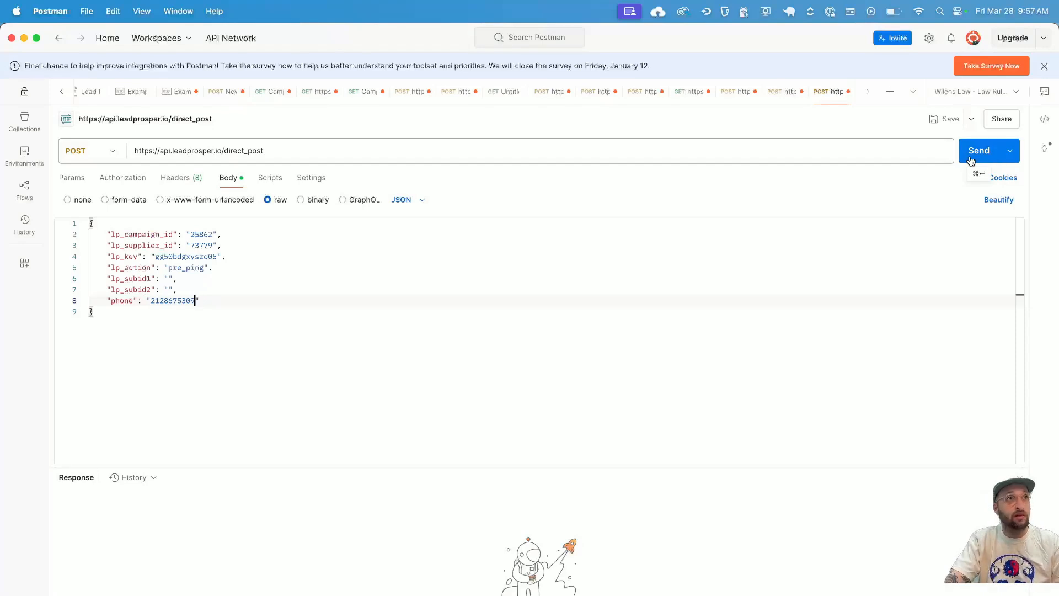
Switch to the Dupe Check Test campaign in Chrome and resume its paused global API block filter
{"action": "key", "text": "super+Tab"}
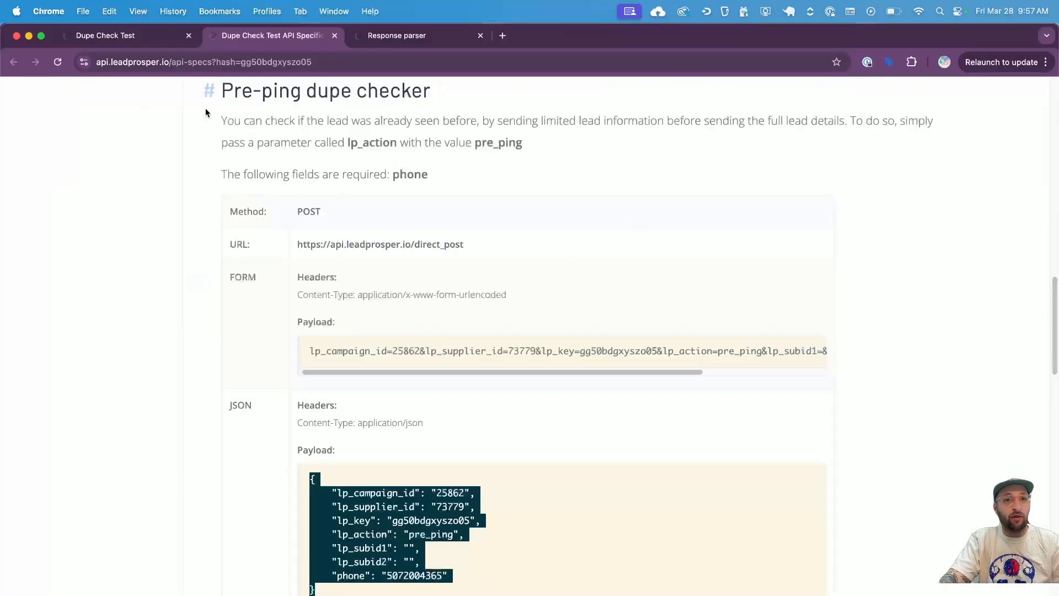
{"action": "left_click", "coordinate": [124, 43]}
{"action": "scroll", "coordinate": [445, 448], "scroll_direction": "down", "scroll_amount": 4}
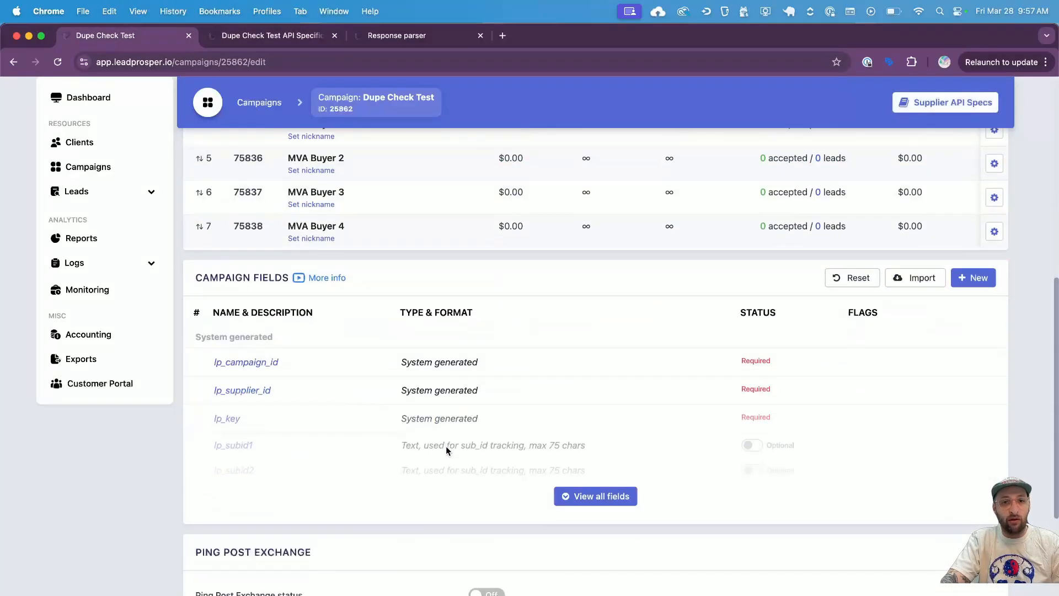
{"action": "scroll", "coordinate": [445, 446], "scroll_direction": "down", "scroll_amount": 6}
{"action": "left_click", "coordinate": [983, 452]}
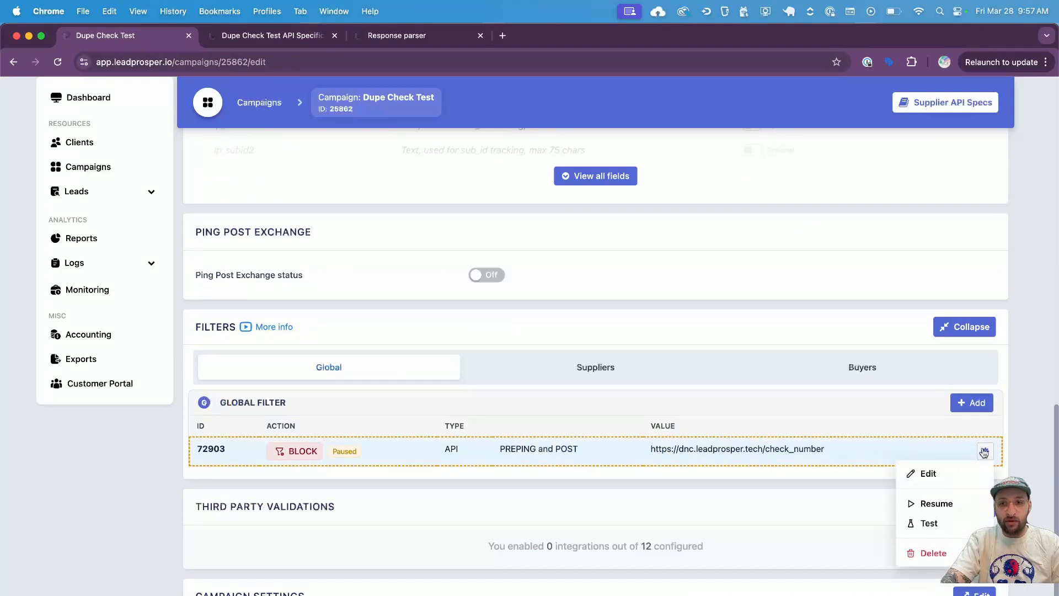
{"action": "left_click", "coordinate": [960, 504]}
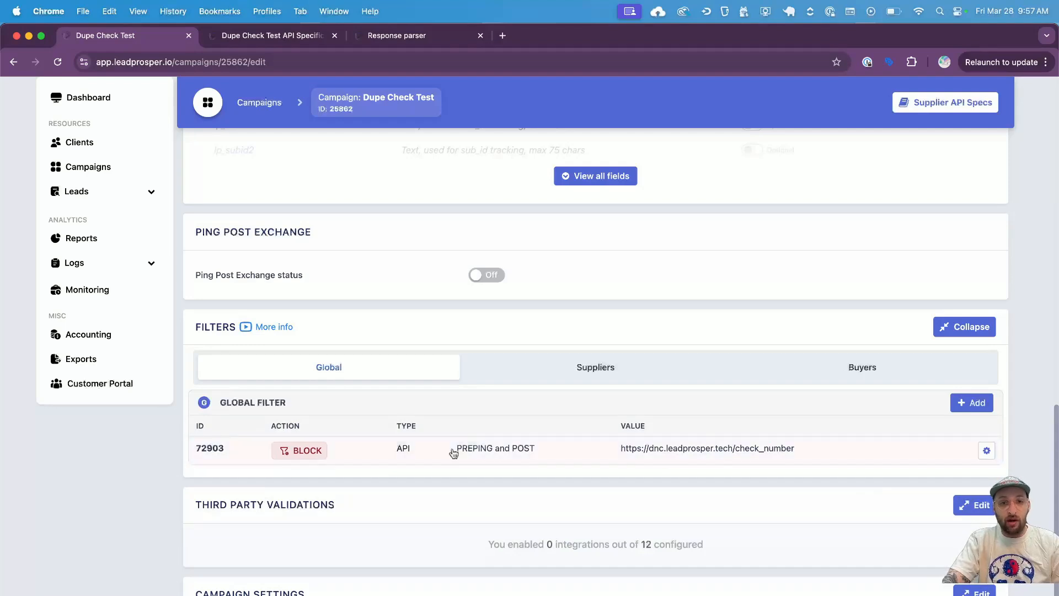
Switch back to Postman, send the pre-ping request and copy the phone value from its body
{"action": "key", "text": "super+Tab"}
{"action": "left_click", "coordinate": [980, 153]}
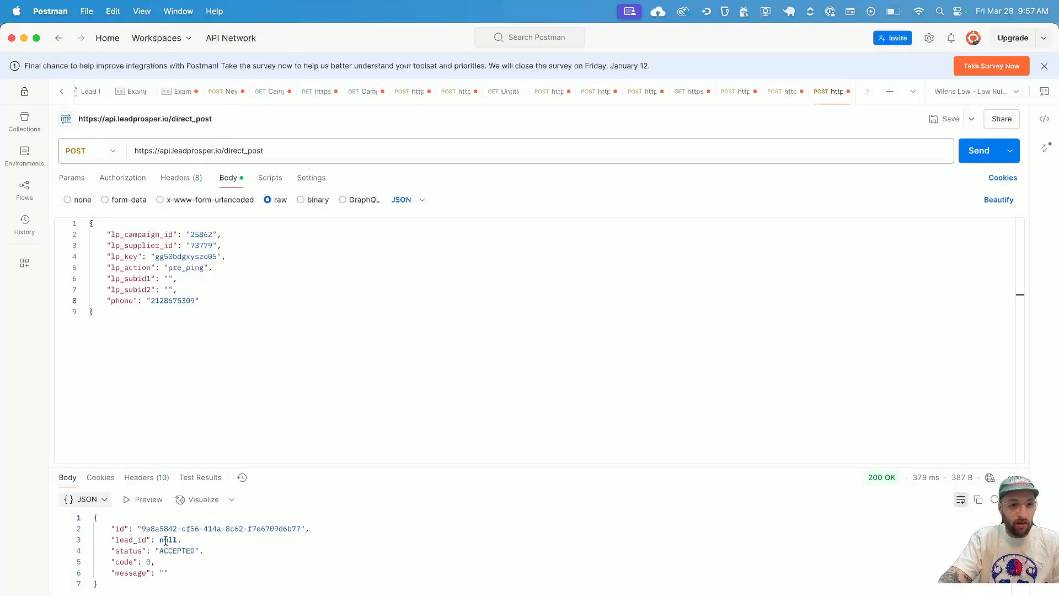
{"action": "double_click", "coordinate": [165, 301]}
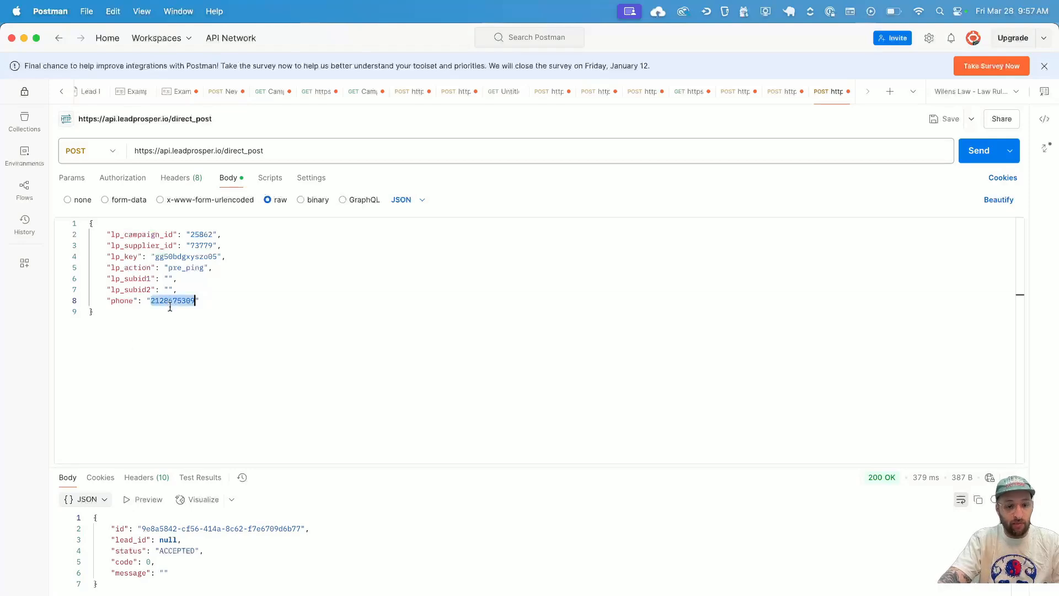
{"action": "left_click", "coordinate": [778, 92]}
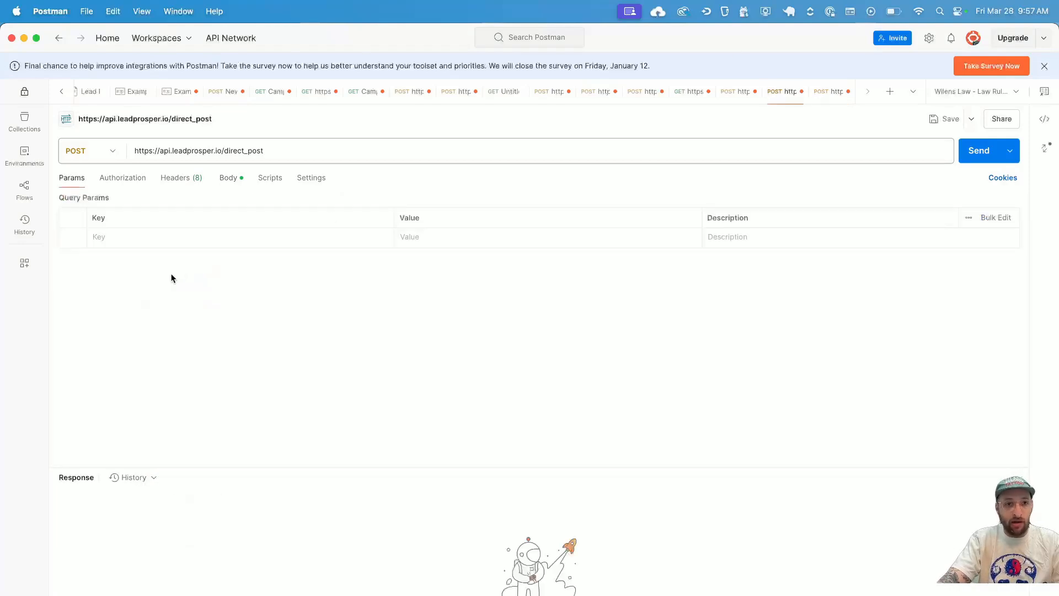
{"action": "left_click", "coordinate": [826, 94]}
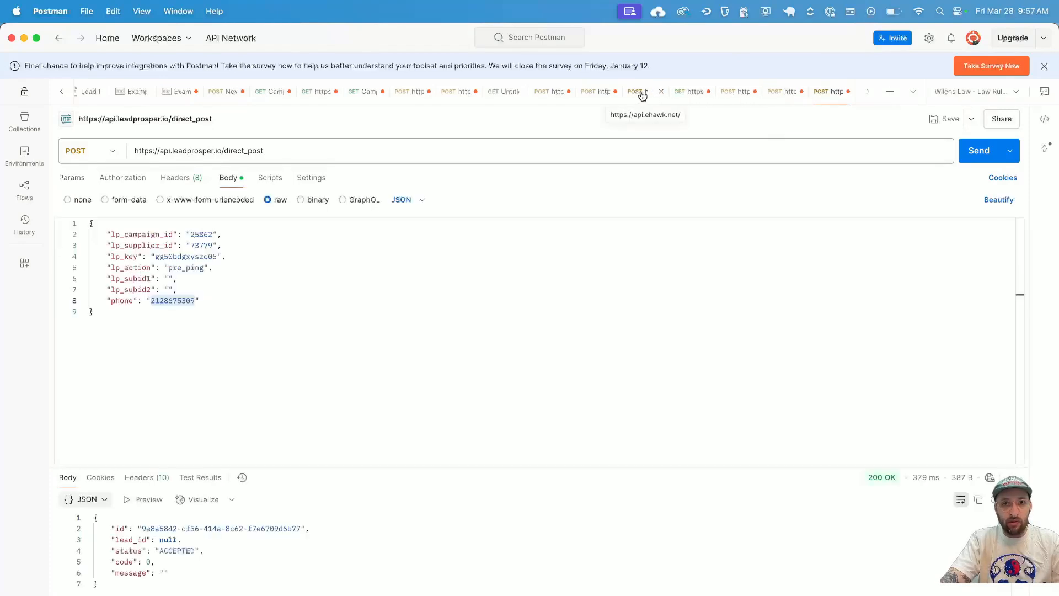
{"action": "left_click", "coordinate": [586, 93]}
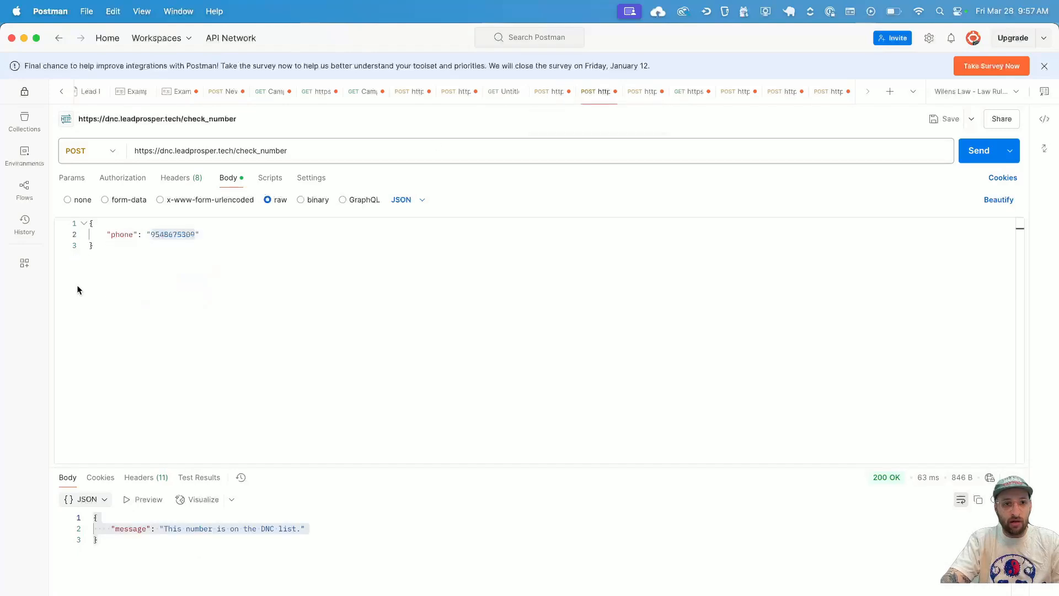
{"action": "double_click", "coordinate": [173, 235]}
{"action": "key", "text": "Right"}
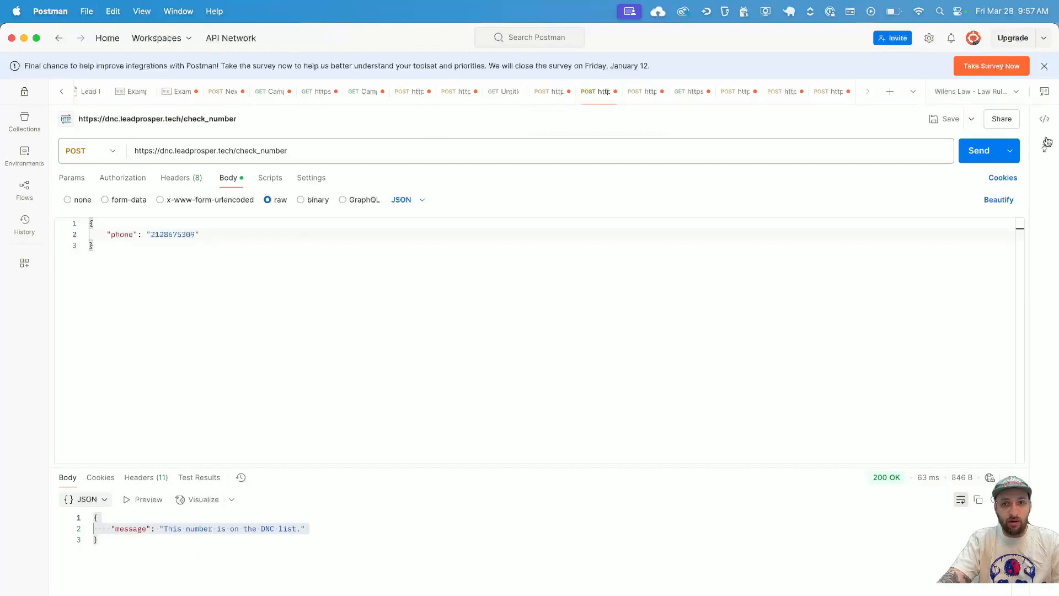
{"action": "left_click", "coordinate": [979, 165]}
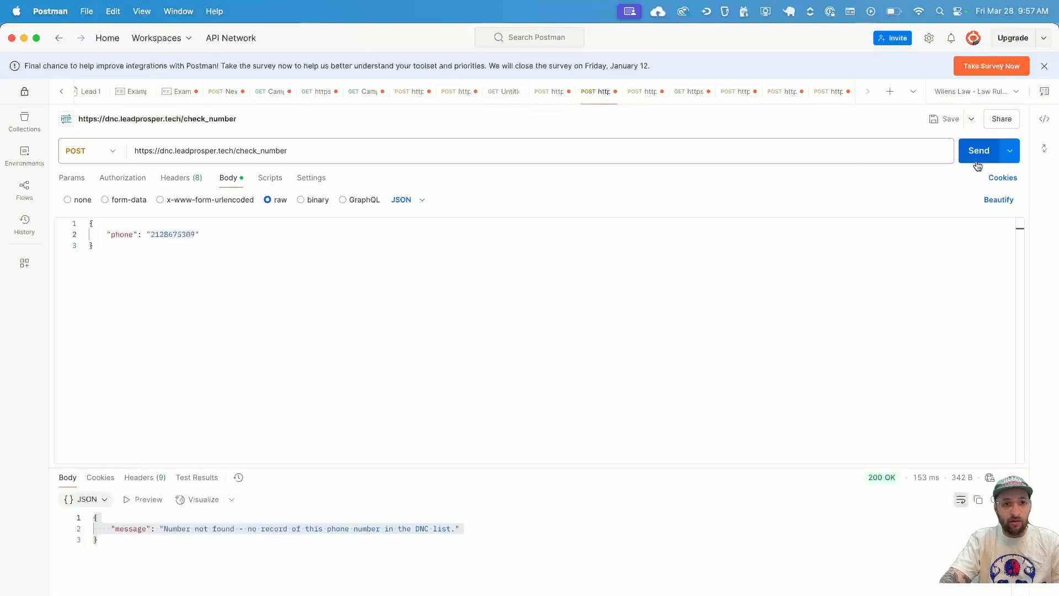
{"action": "left_click", "coordinate": [166, 550]}
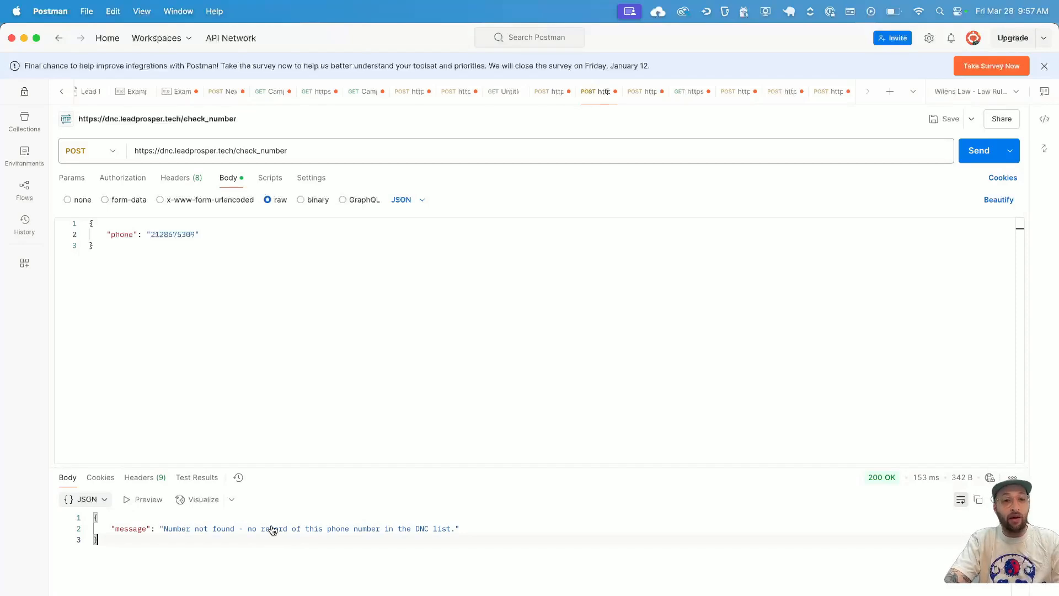
Return to the direct_post pre-ping request, replace its phone value with the DNC-listed test number and send it
{"action": "key", "text": "super+Tab"}
{"action": "key", "text": "super+Tab"}
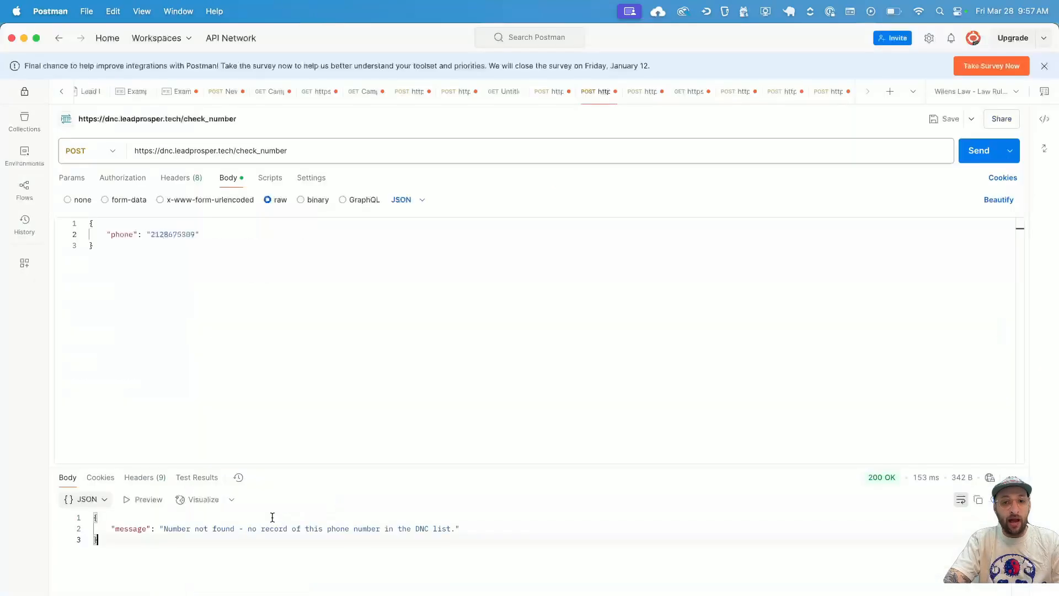
{"action": "left_click", "coordinate": [826, 97]}
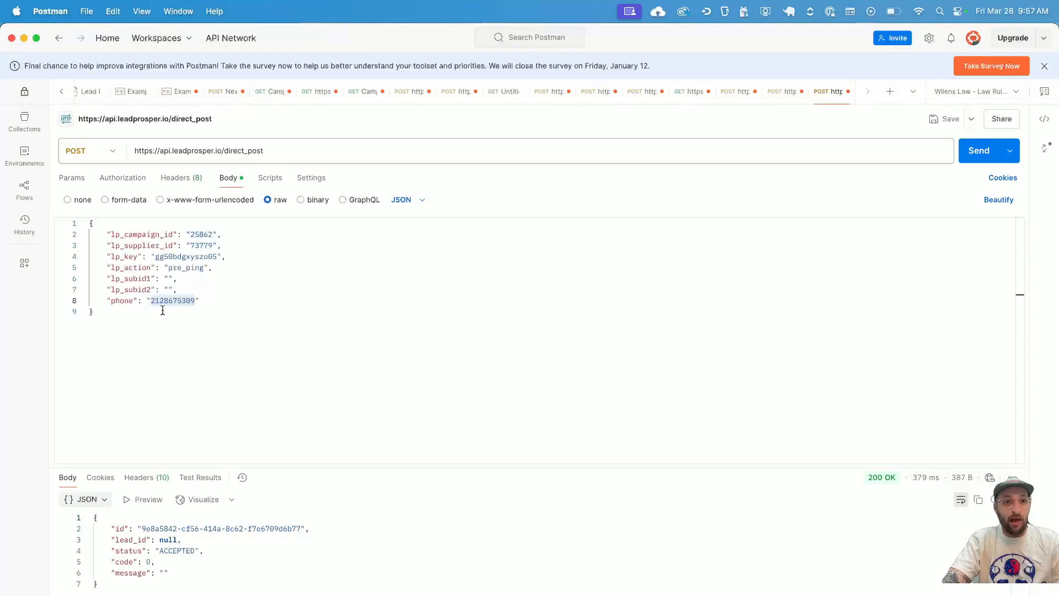
{"action": "double_click", "coordinate": [175, 297]}
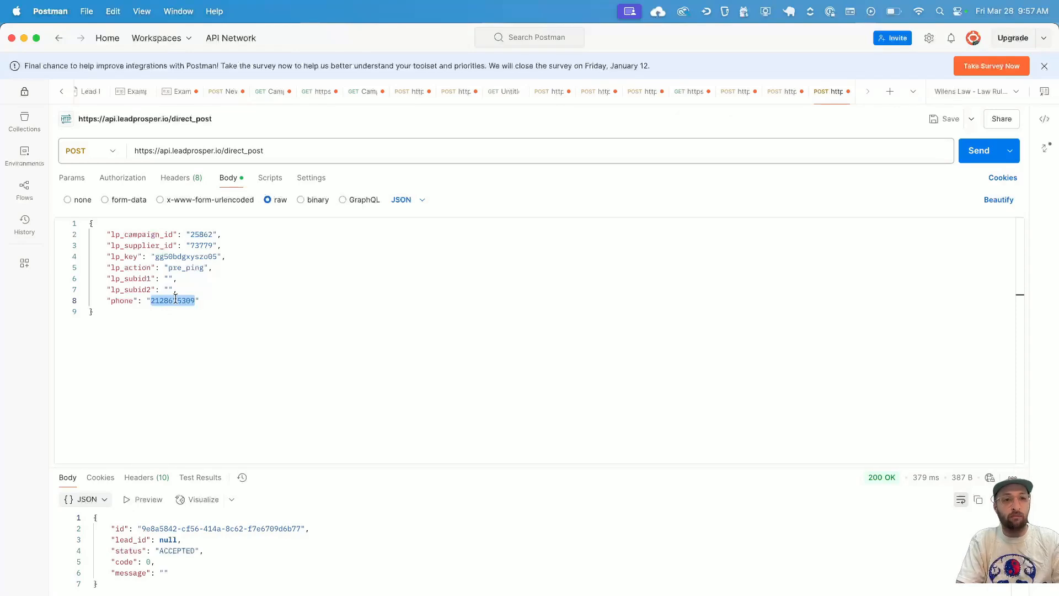
{"action": "type", "text": "954"}
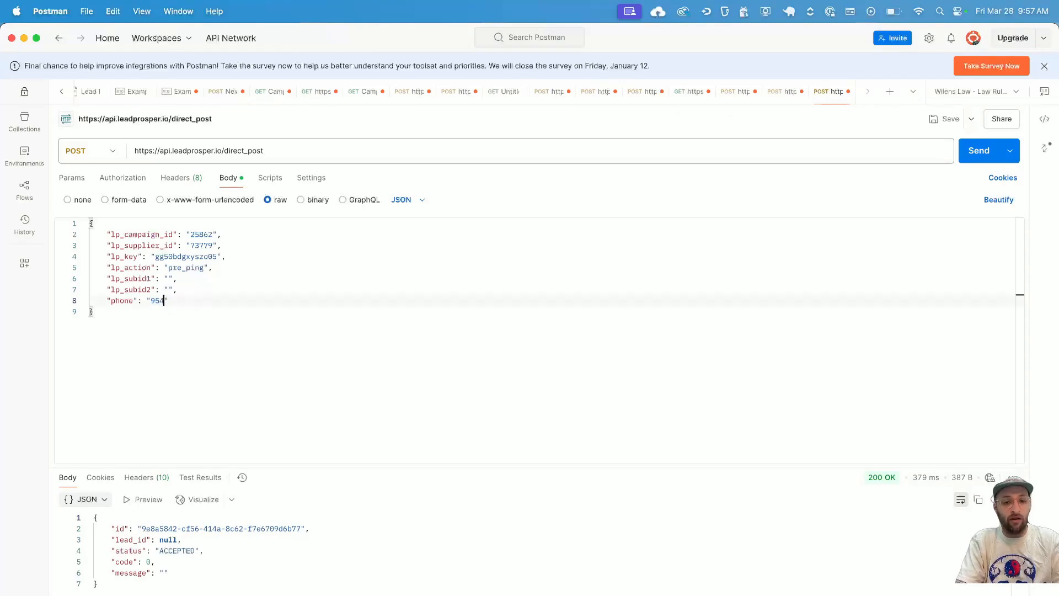
{"action": "type", "text": "8675309"}
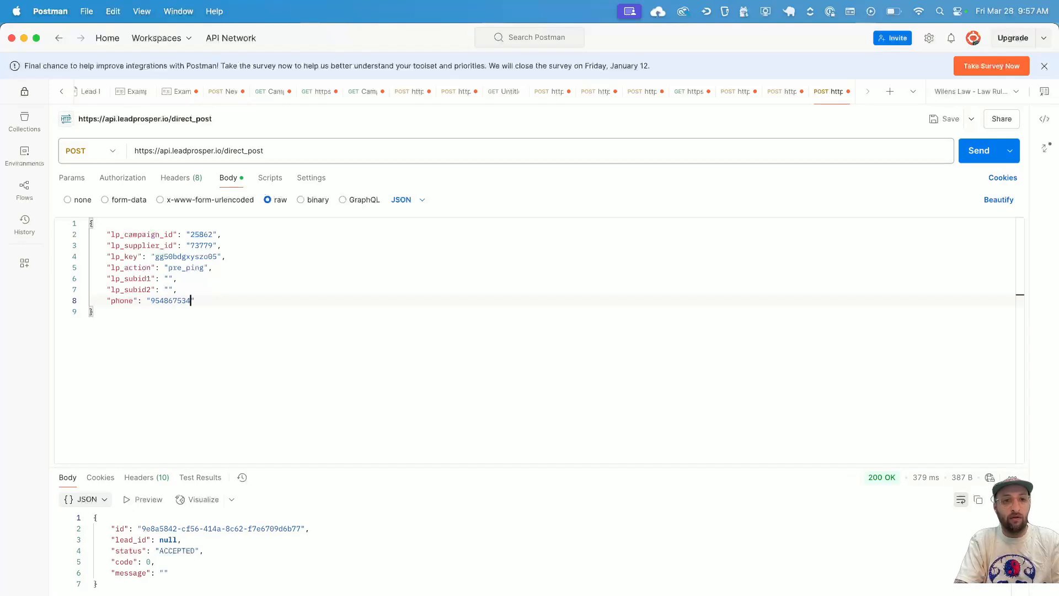
{"action": "left_click", "coordinate": [979, 151]}
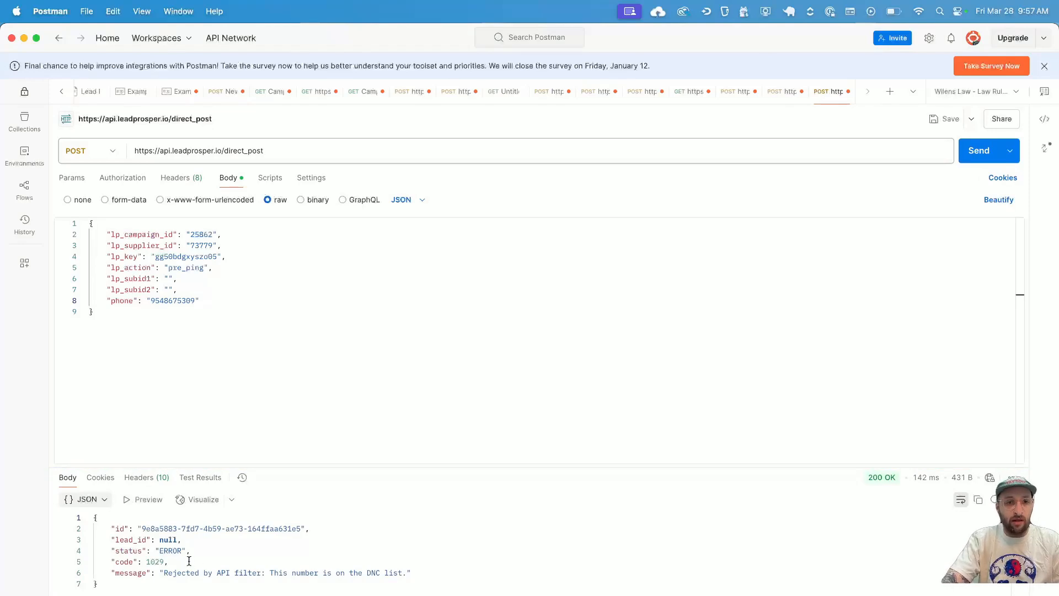
Examine the status and rejection message in the pre-ping response
{"action": "left_click", "coordinate": [173, 551]}
{"action": "left_click_drag", "start_coordinate": [168, 573], "coordinate": [253, 573]}
{"action": "left_click", "coordinate": [272, 573]}
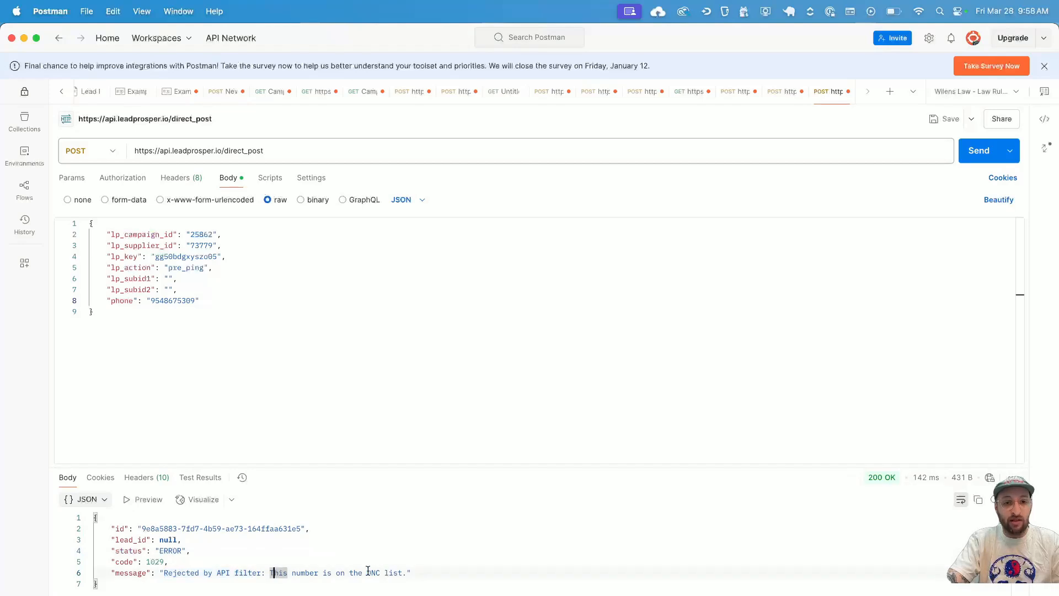
{"action": "left_click", "coordinate": [367, 573]}
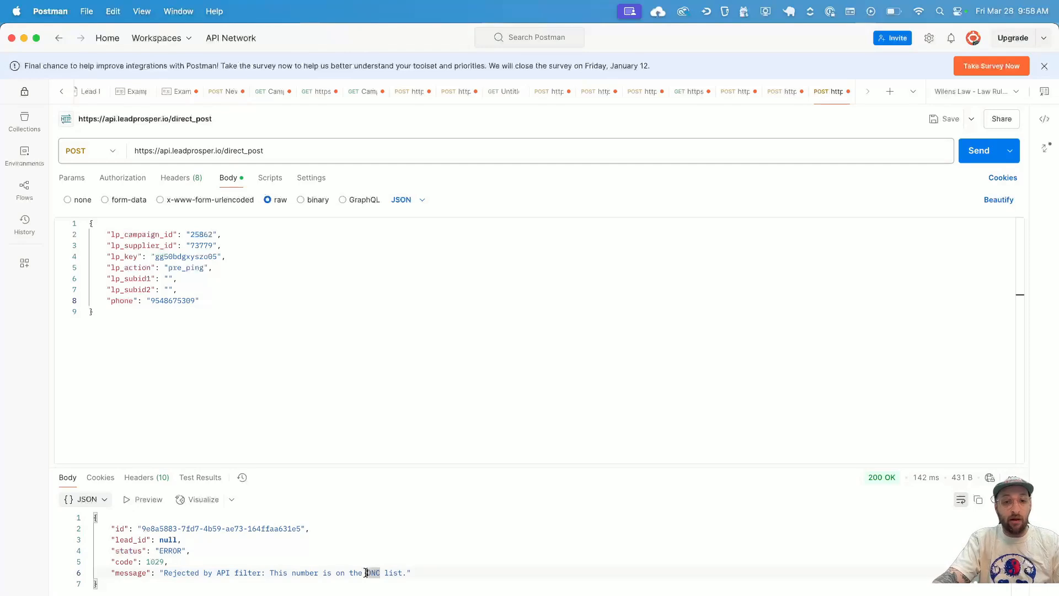
{"action": "double_click", "coordinate": [365, 573]}
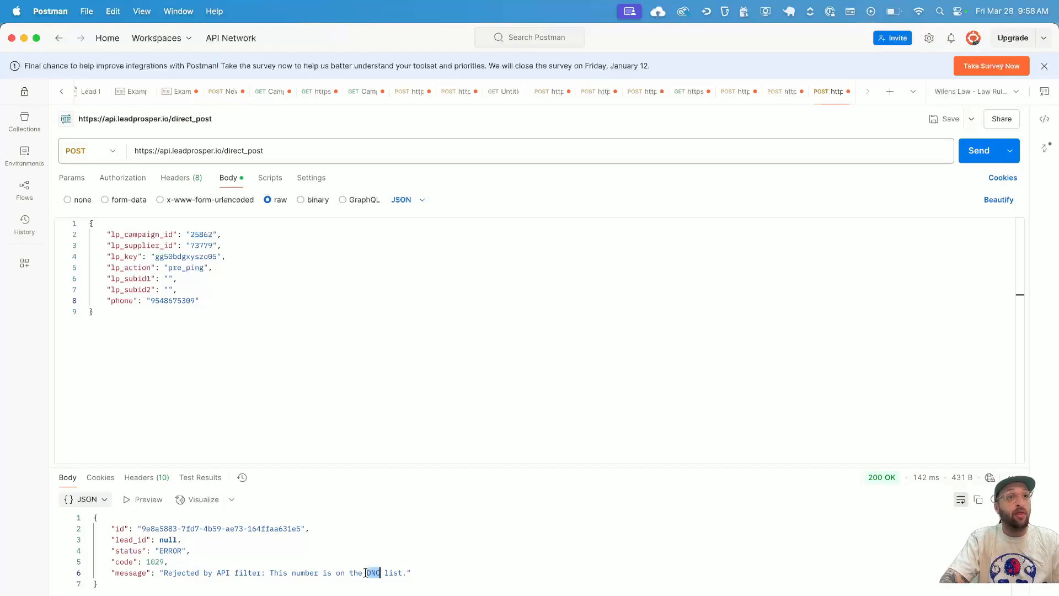
Return to the Dupe Check Test campaign in Chrome, view Lead Prosper's help options and close them
{"action": "key", "text": "super+Tab"}
{"action": "scroll", "coordinate": [317, 522], "scroll_direction": "up", "scroll_amount": 10}
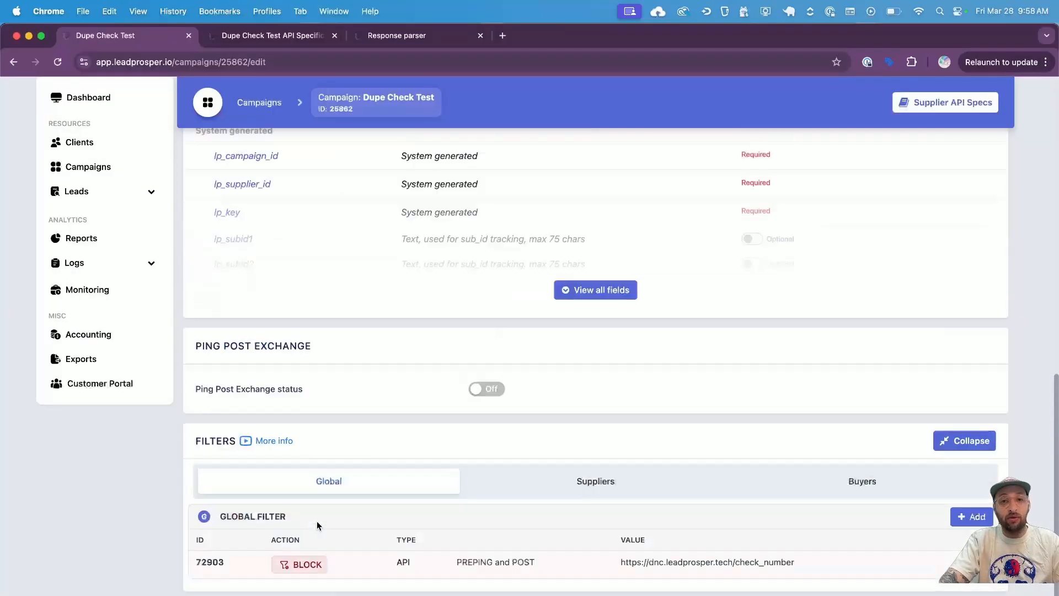
{"action": "scroll", "coordinate": [318, 524], "scroll_direction": "up", "scroll_amount": 3}
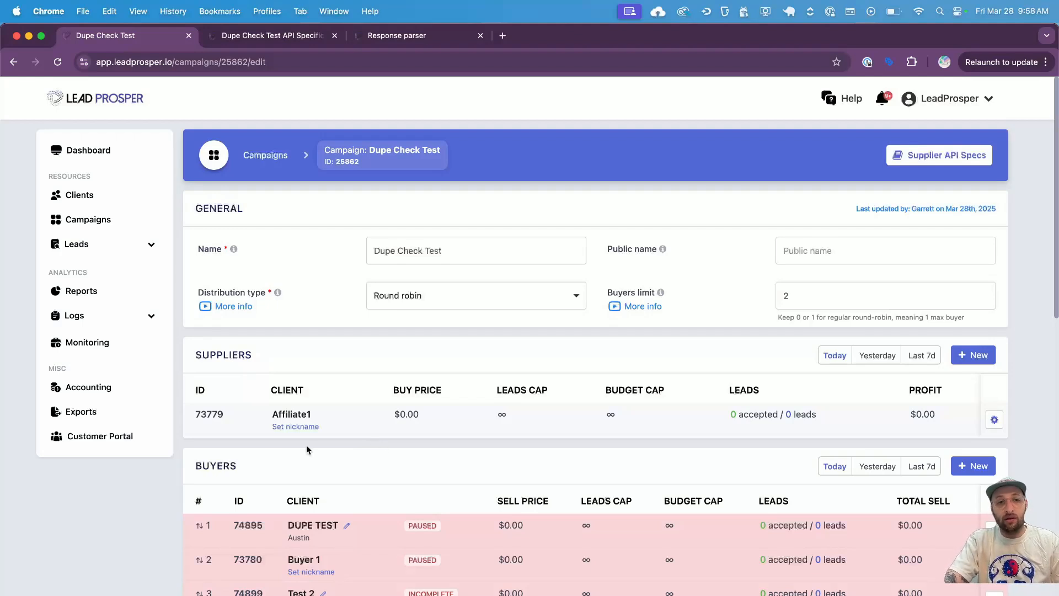
{"action": "left_click", "coordinate": [842, 99]}
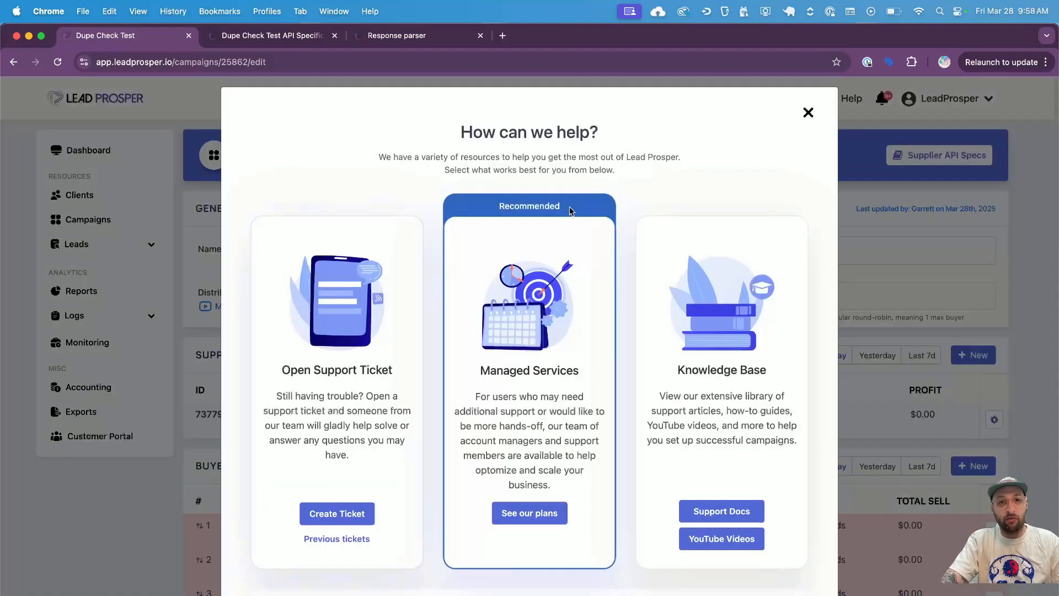
{"action": "left_click", "coordinate": [809, 113]}
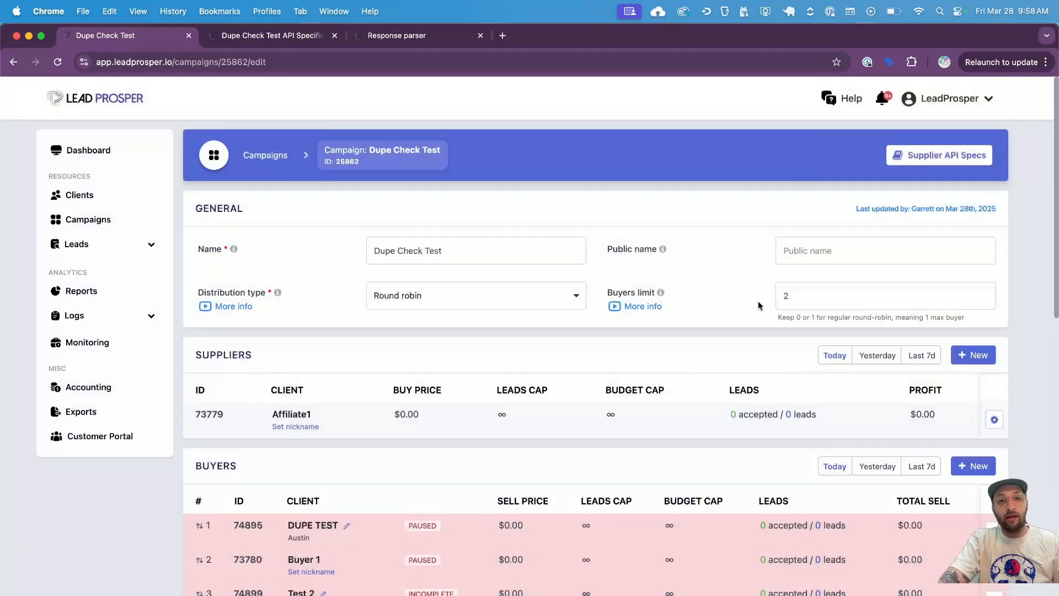